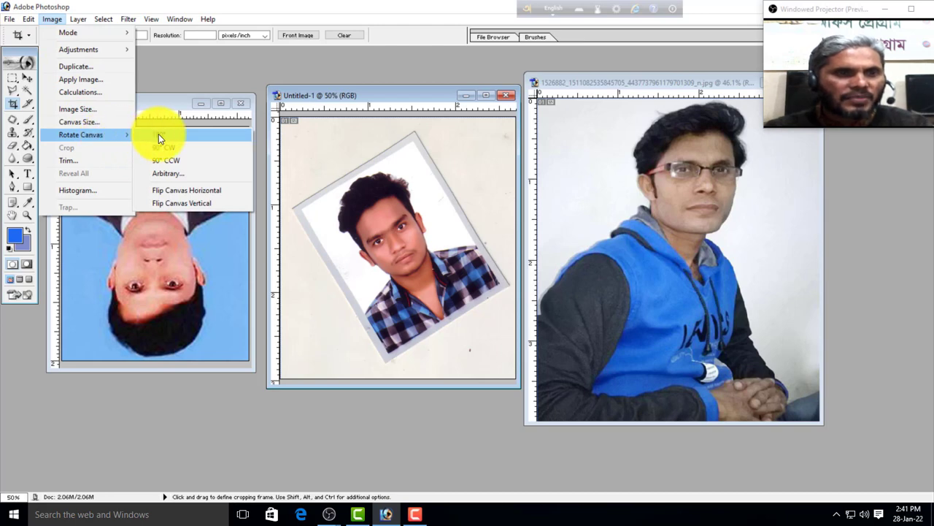
left_click(166, 103)
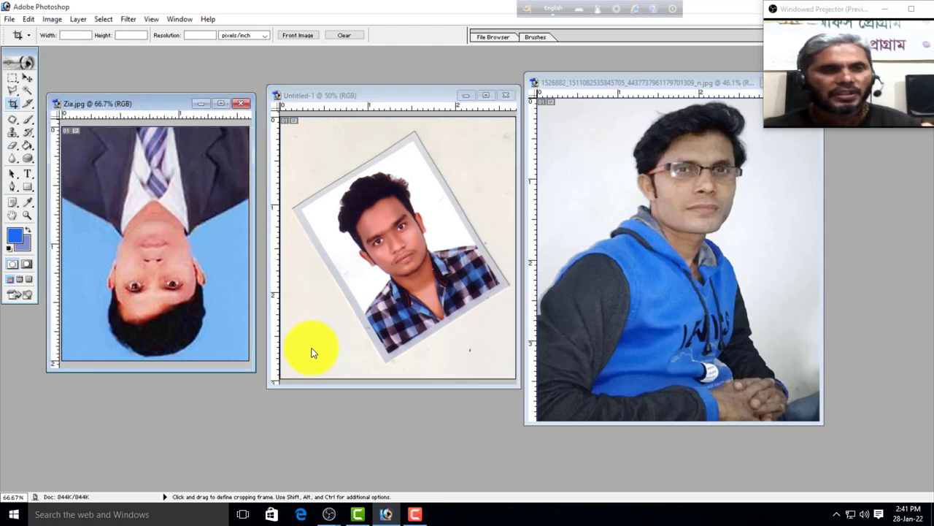
left_click(369, 110)
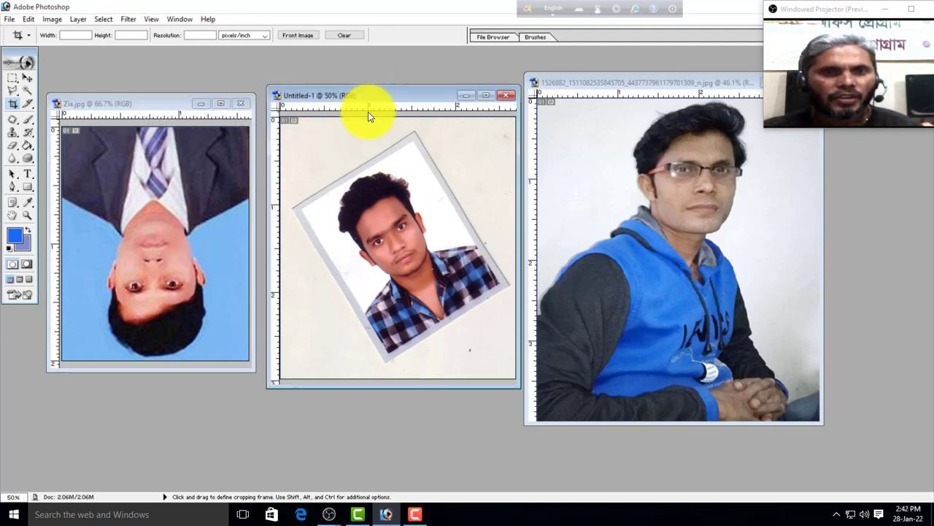
left_click(635, 83)
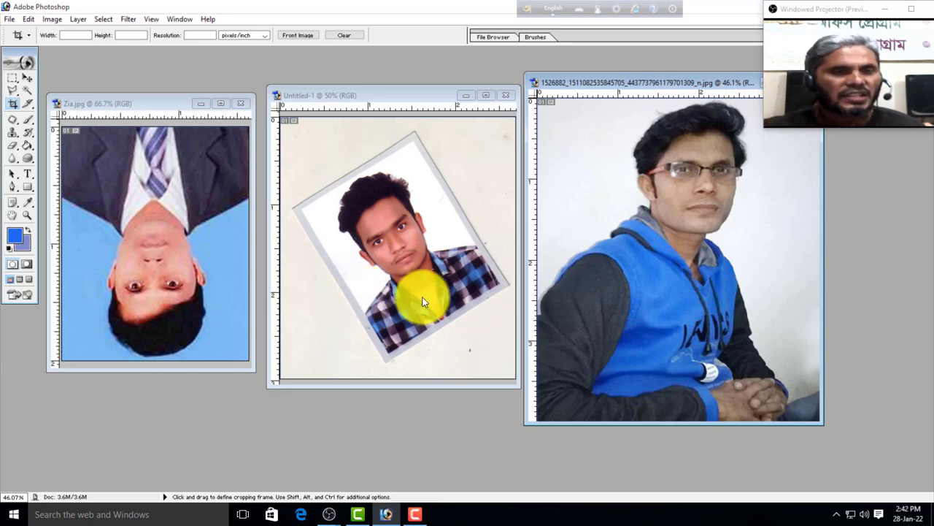
left_click(49, 19)
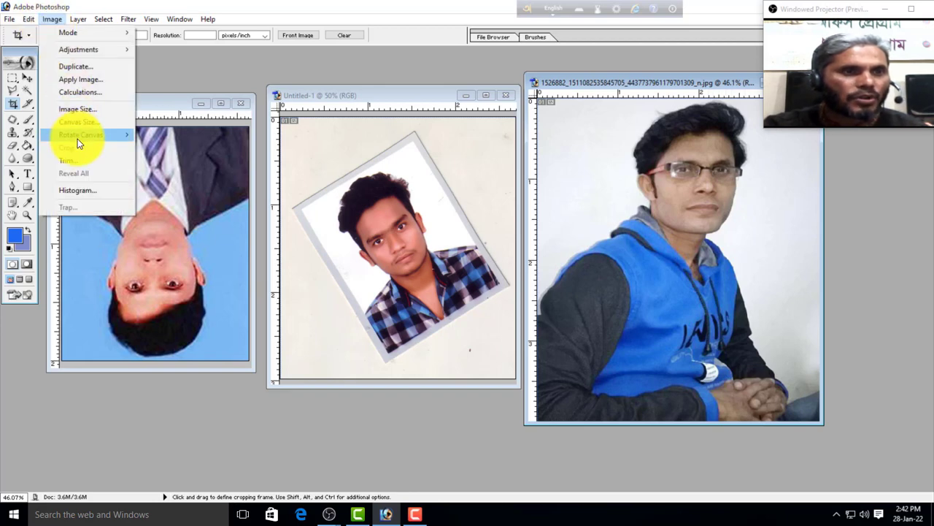
mouse_move(77, 135)
left_click(145, 139)
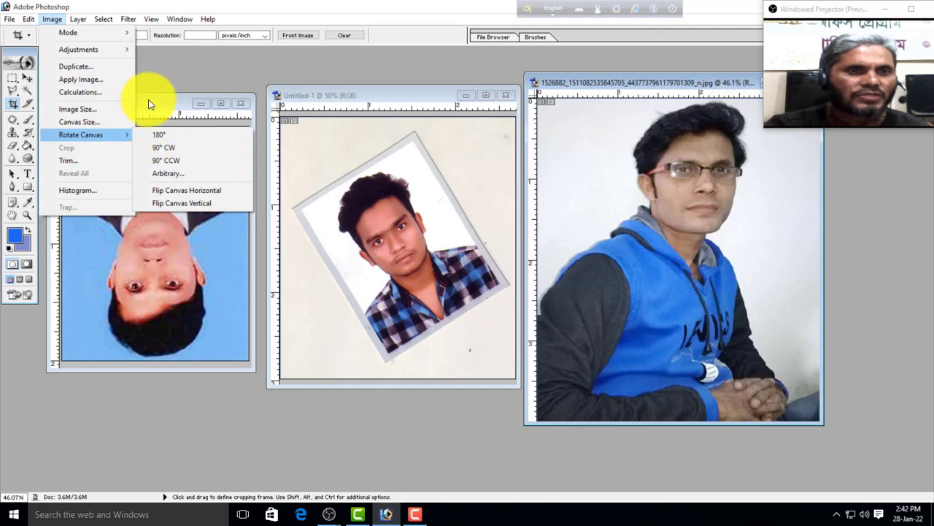
Step: Minimize the tilted portrait and the blue-hoodie photo, and maximize the upside-down suit portrait at 100% zoom
left_click(186, 106)
left_click(467, 95)
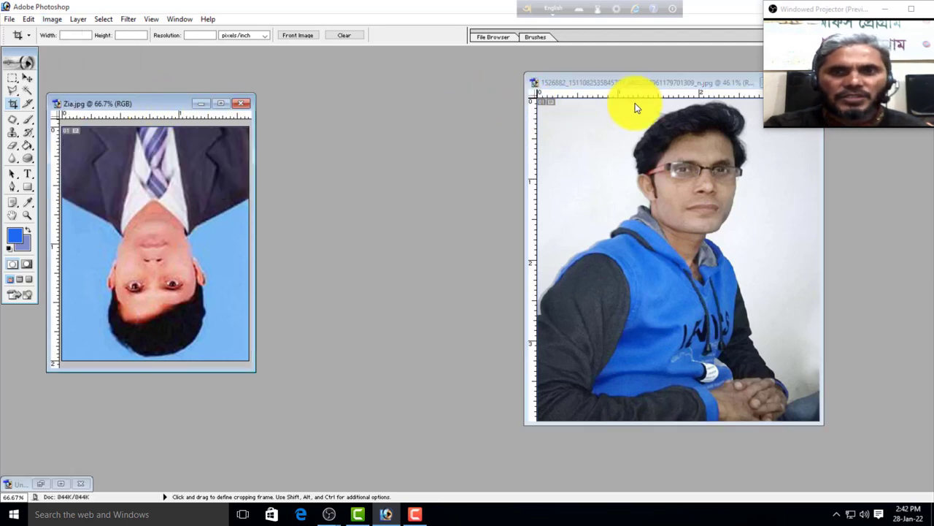
left_click_drag(642, 84, 528, 87)
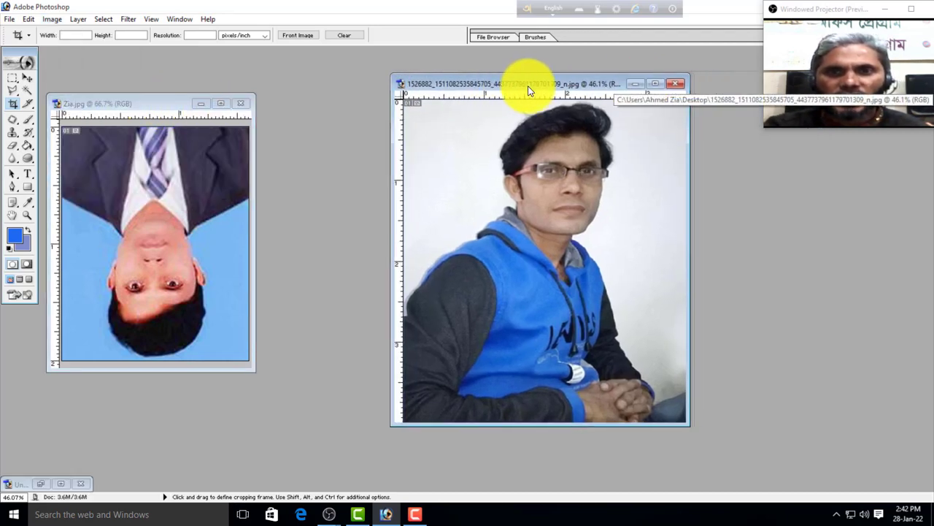
left_click(638, 83)
left_click(221, 102)
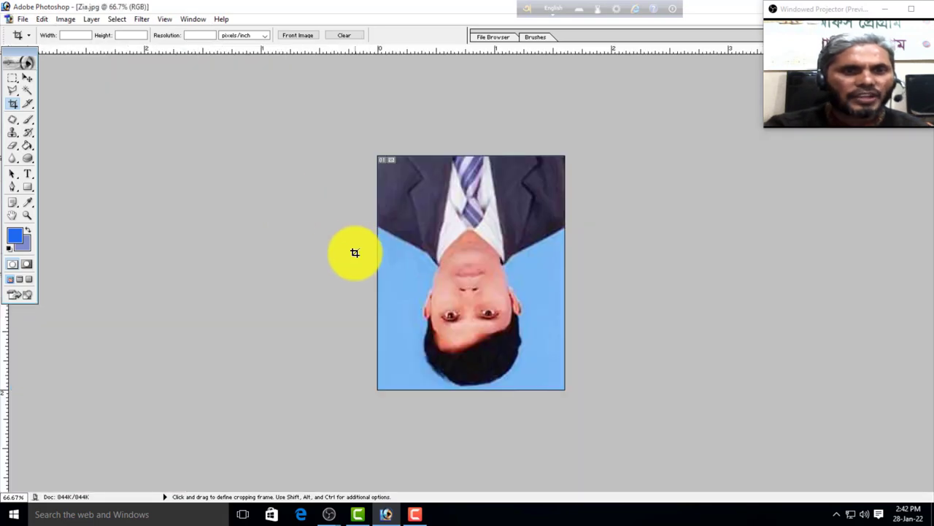
key("ctrl+plus")
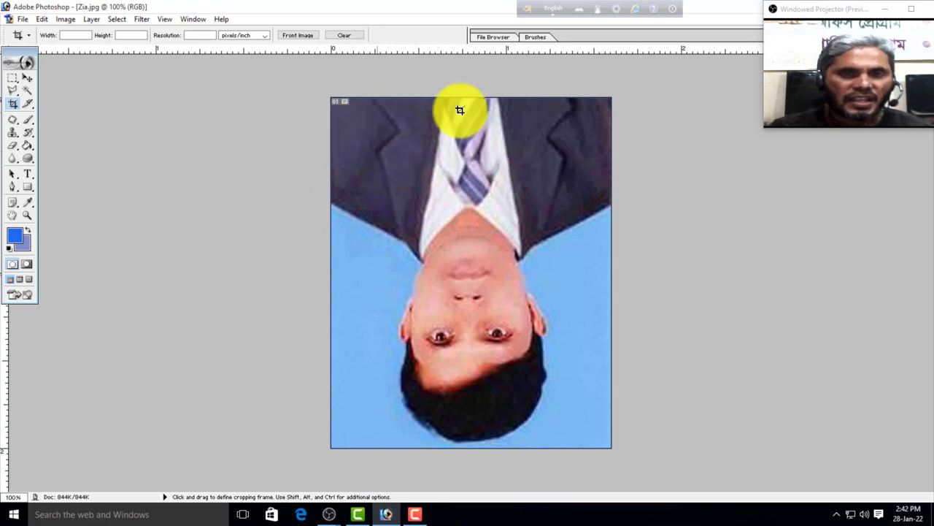
Step: Rotate the suit portrait's canvas by 180° to turn it upright, and by another 180° to turn it upside down again
left_click(69, 20)
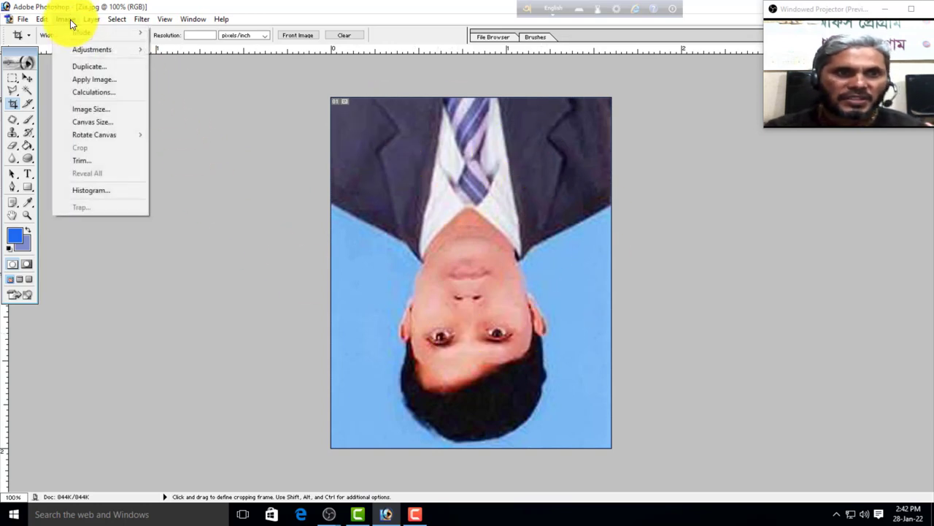
mouse_move(87, 141)
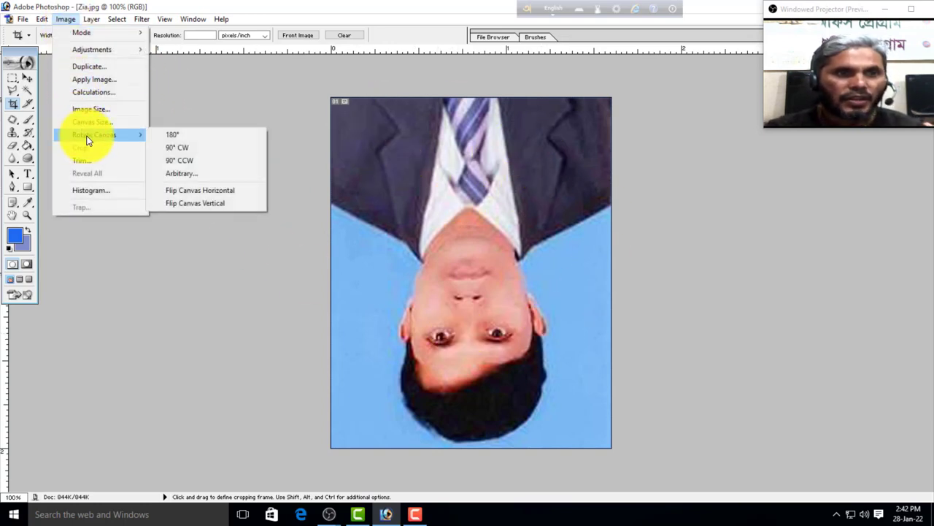
left_click(172, 137)
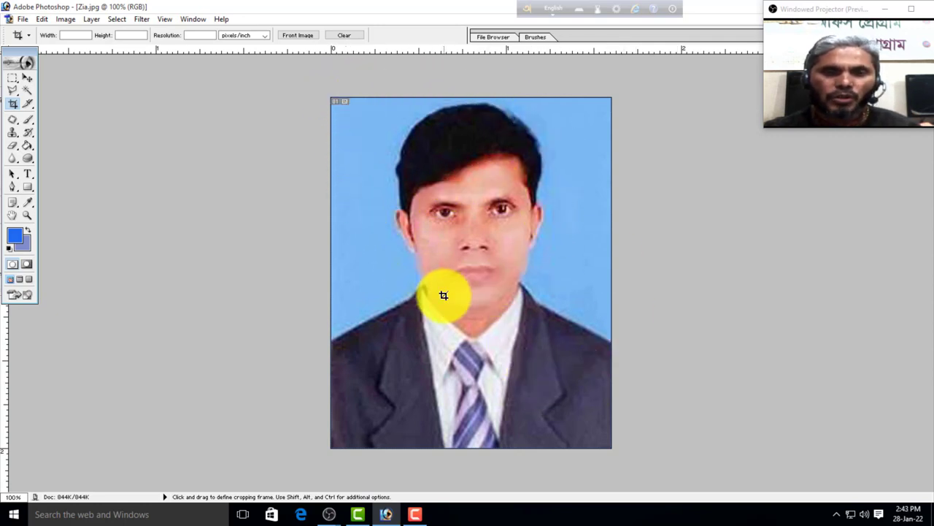
left_click(65, 19)
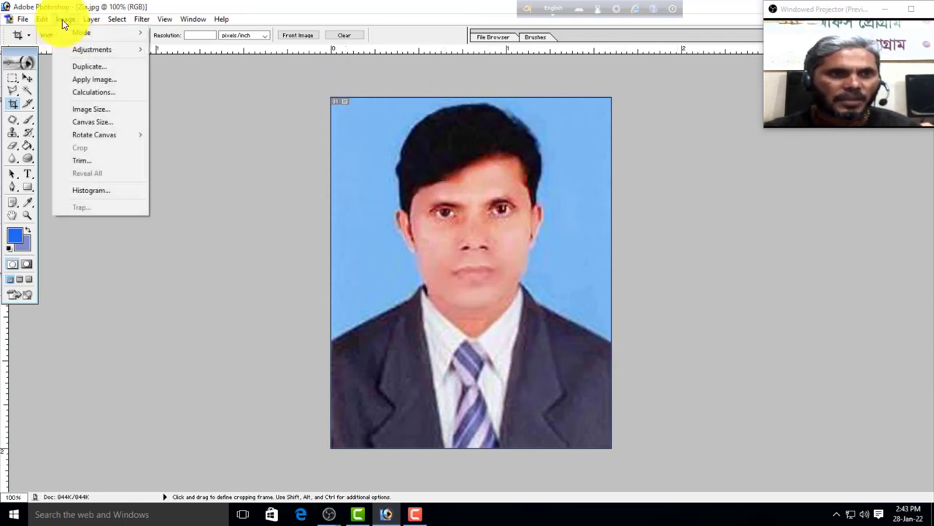
mouse_move(87, 135)
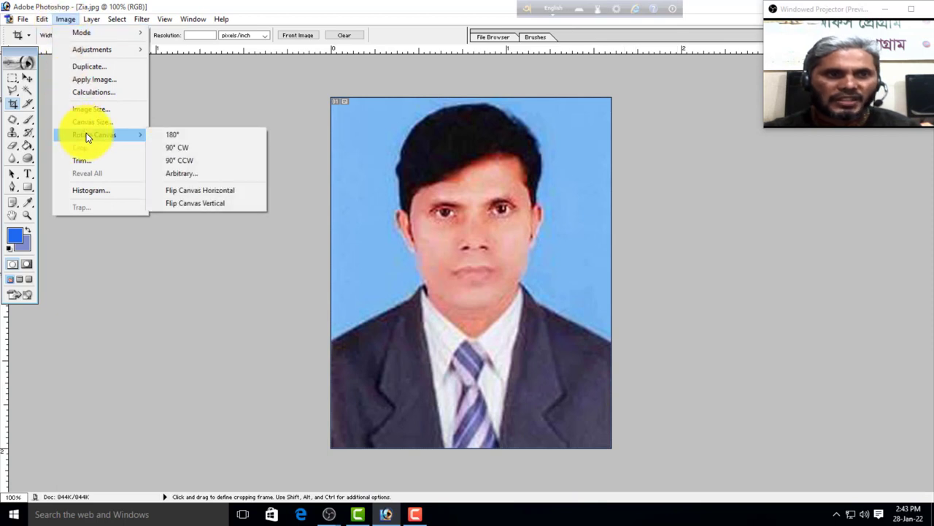
left_click(184, 136)
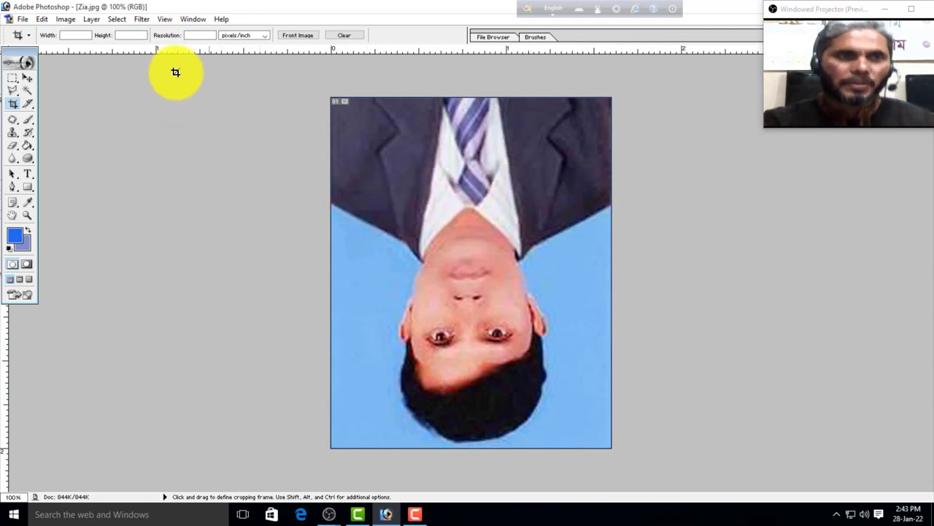
Step: Rotate the canvas 90° clockwise twice to bring the upside-down suit portrait upright
left_click(64, 20)
mouse_move(107, 134)
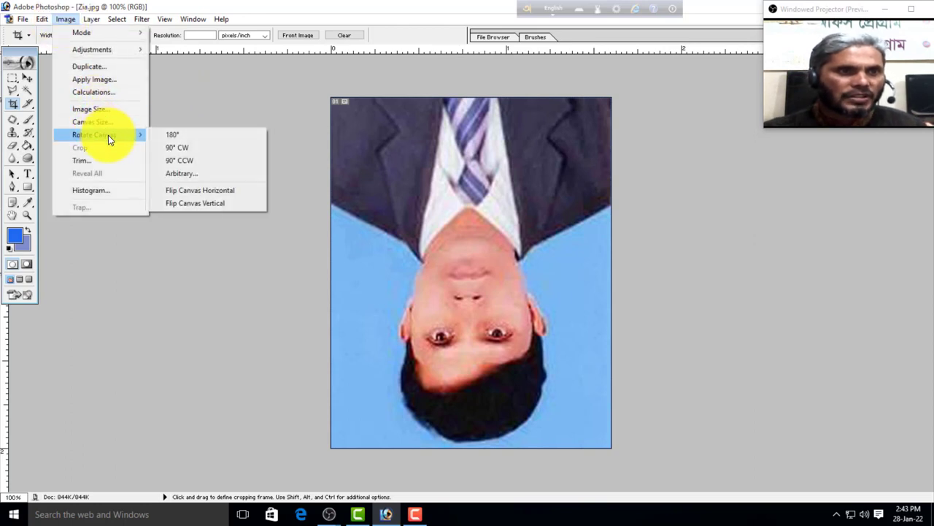
left_click(183, 150)
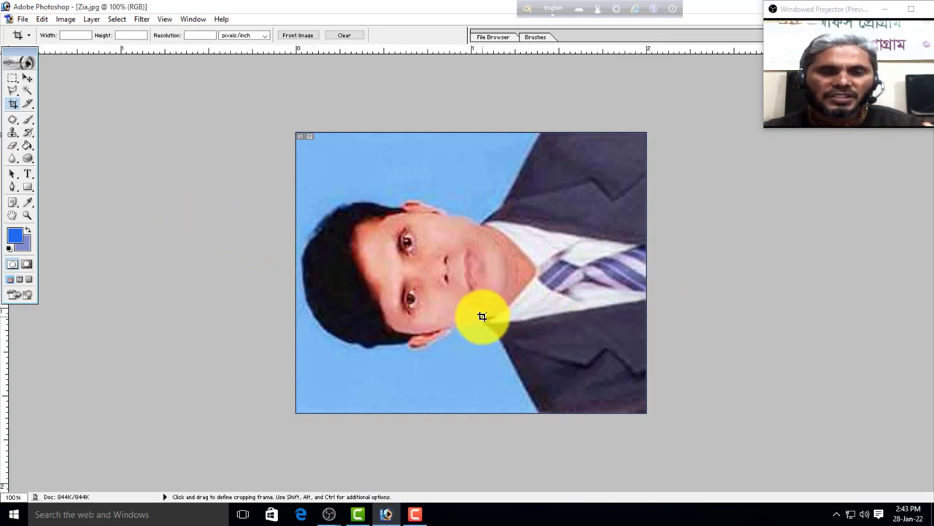
left_click(67, 19)
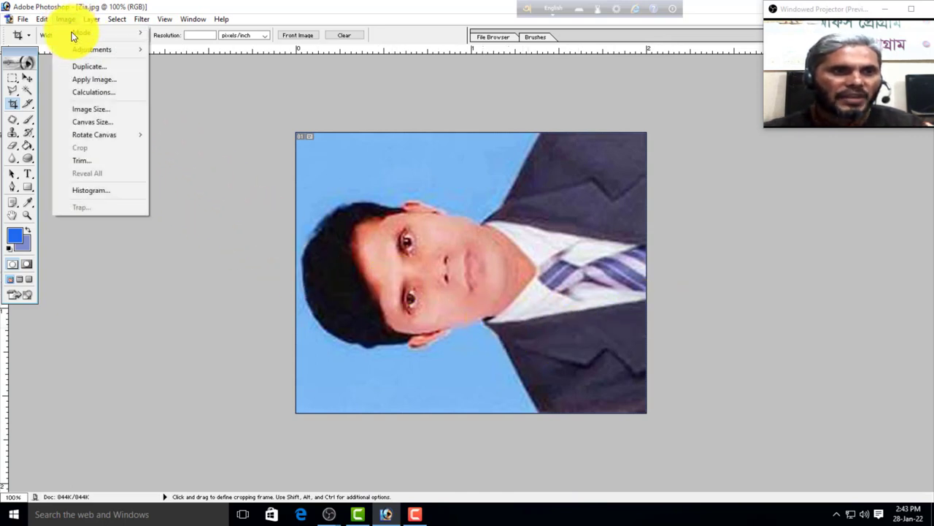
mouse_move(118, 139)
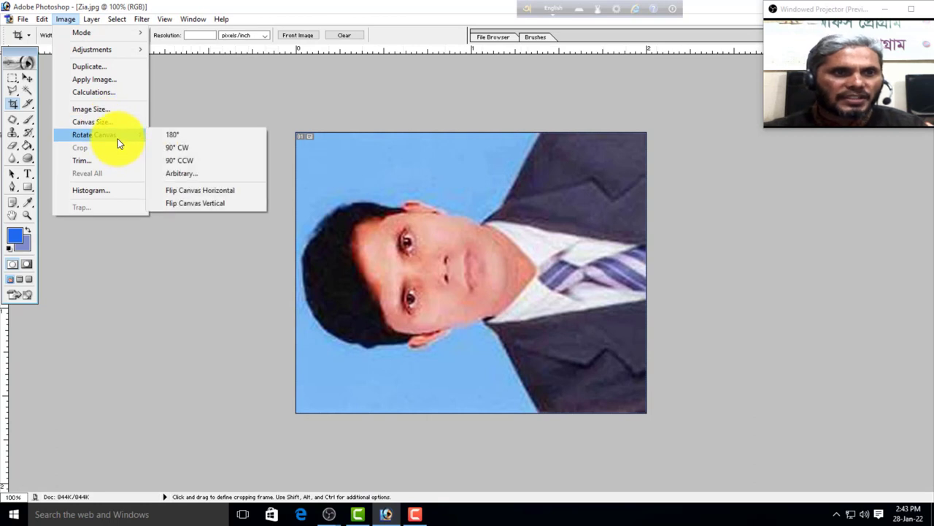
left_click(186, 148)
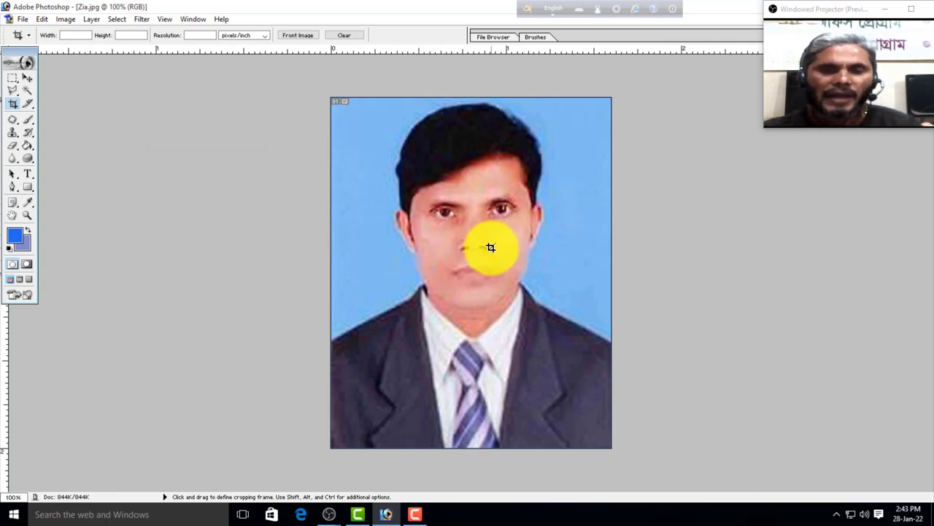
Step: Rotate the suit portrait's canvas 90° clockwise onto its side, and return it upright with a 90° counter-clockwise rotation
left_click(66, 19)
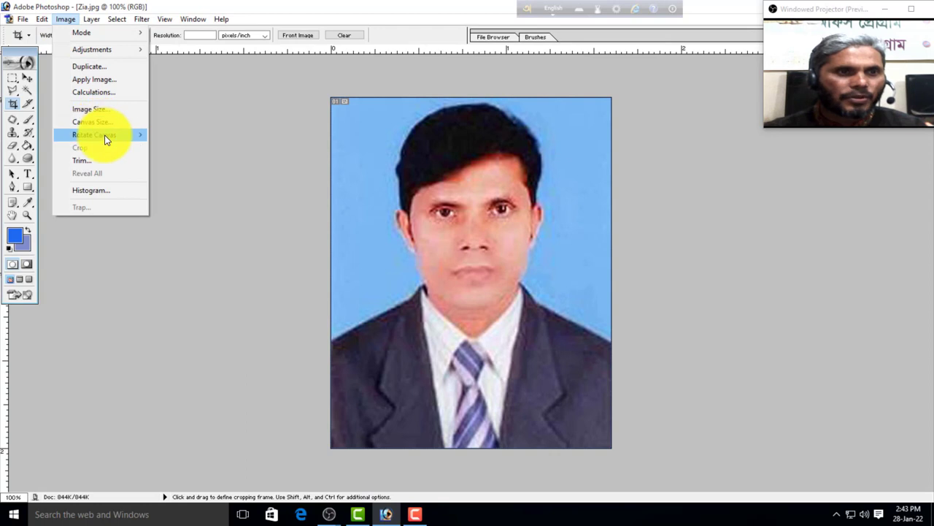
mouse_move(105, 136)
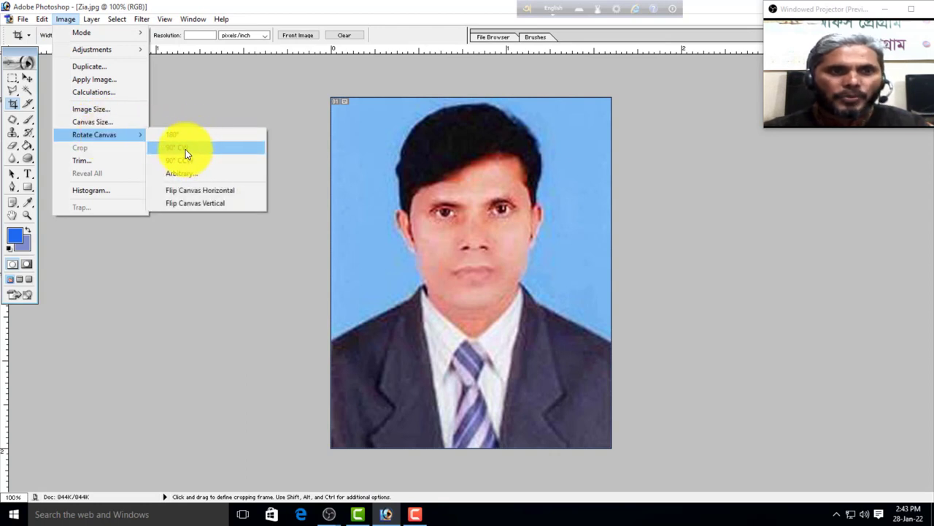
left_click(186, 149)
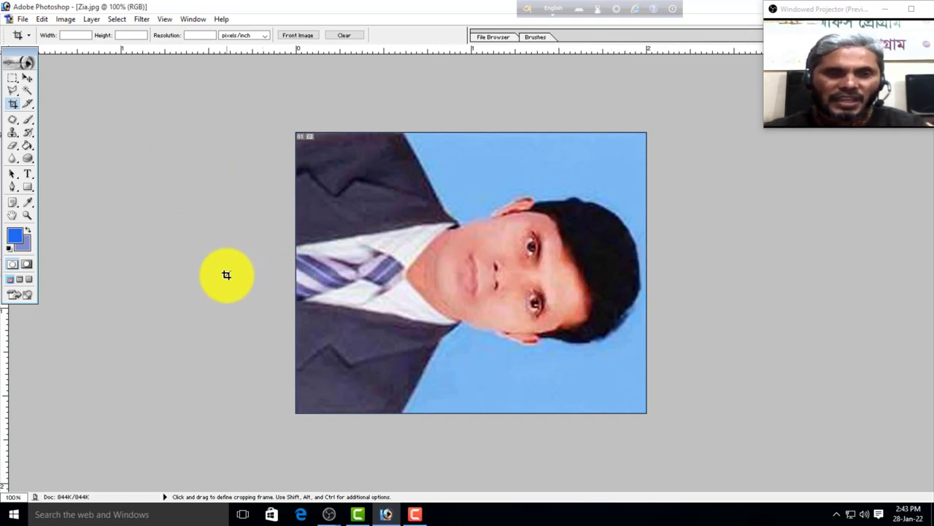
left_click(65, 19)
mouse_move(94, 135)
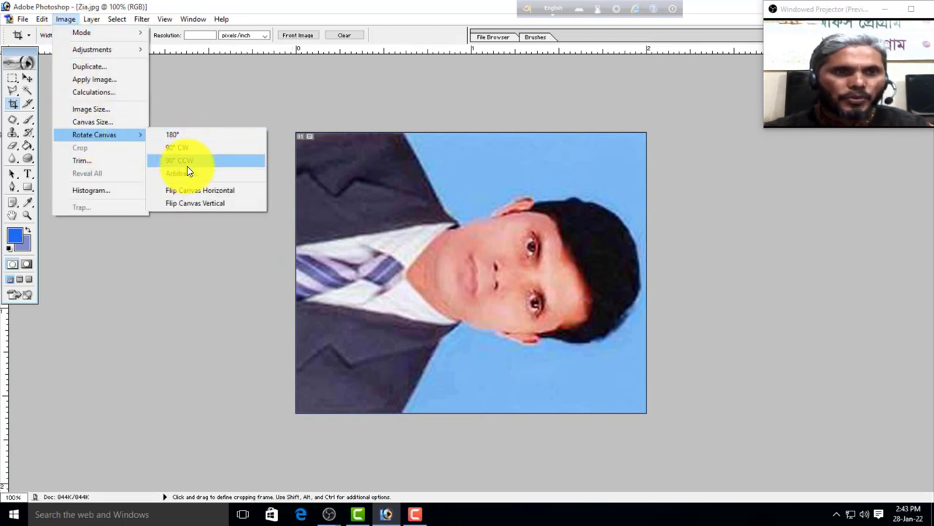
left_click(184, 162)
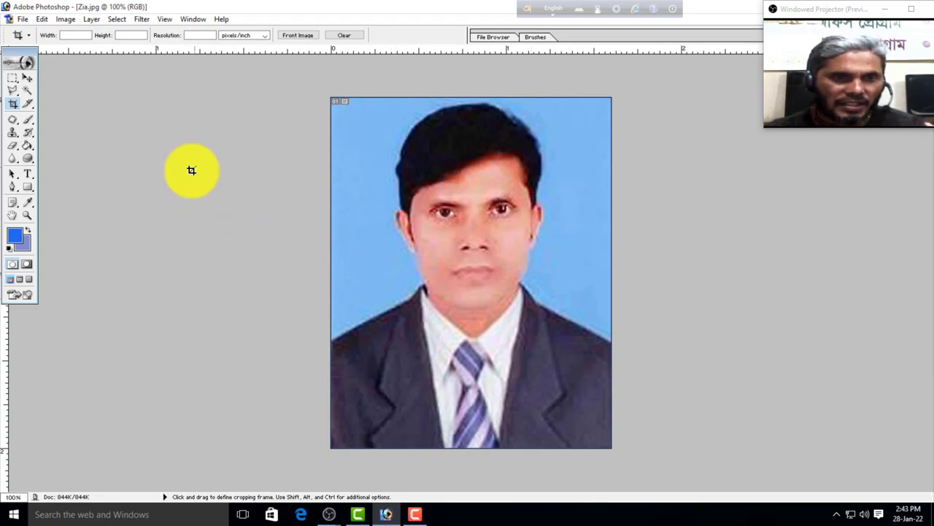
Step: Rotate the suit portrait's canvas 90° counter-clockwise, and turn it a further 180°
left_click(63, 20)
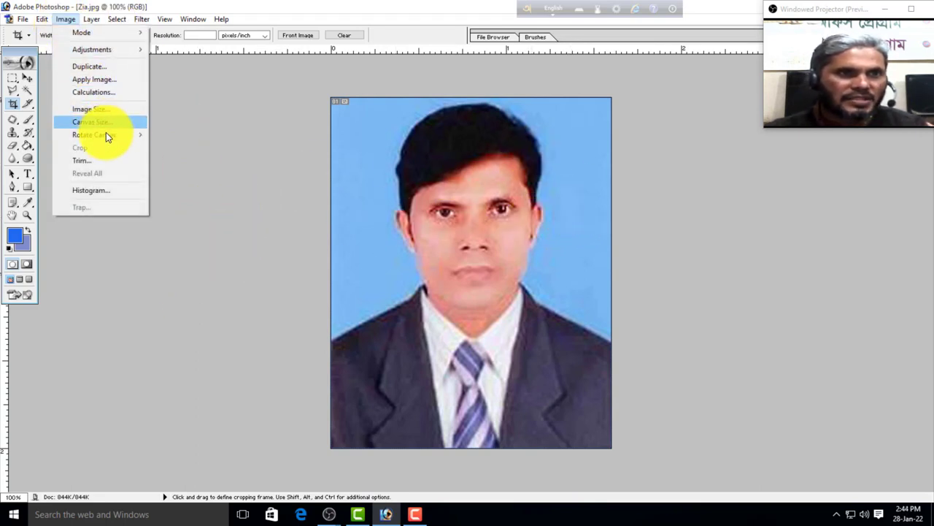
mouse_move(106, 133)
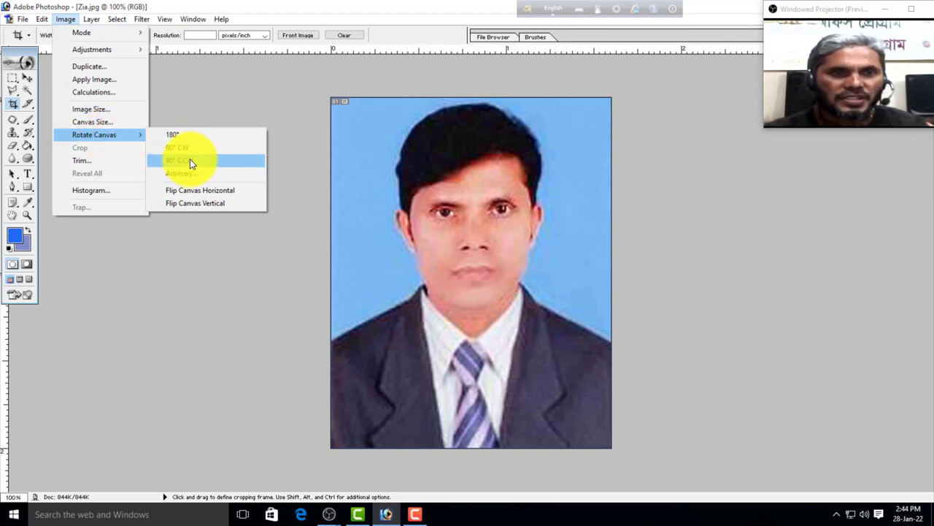
left_click(189, 161)
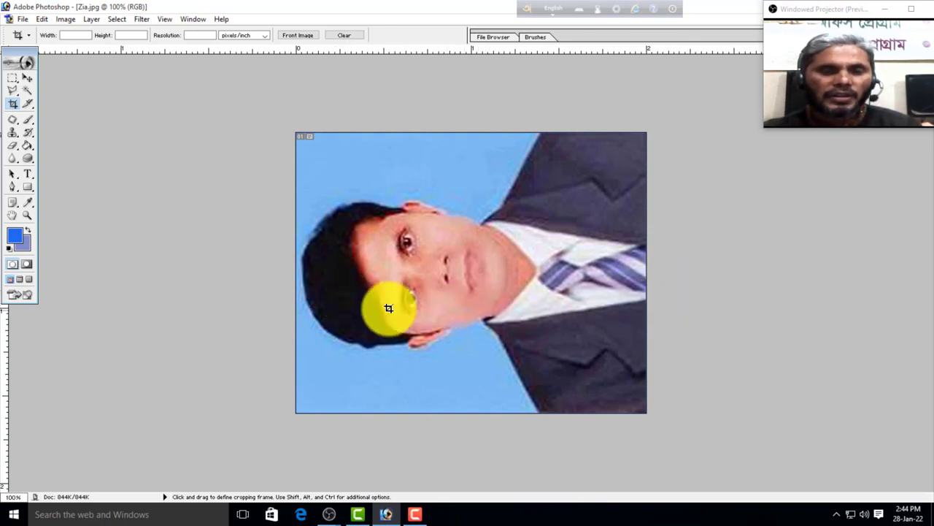
left_click(65, 19)
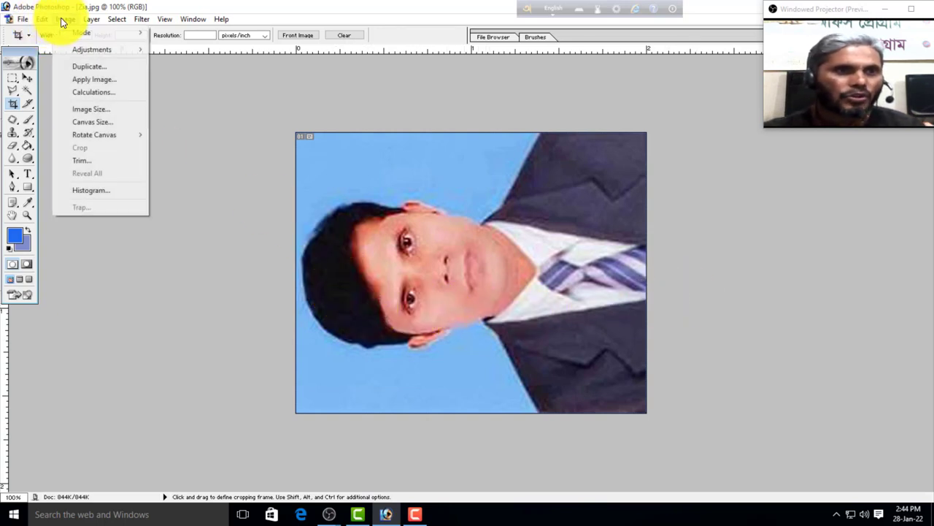
mouse_move(95, 137)
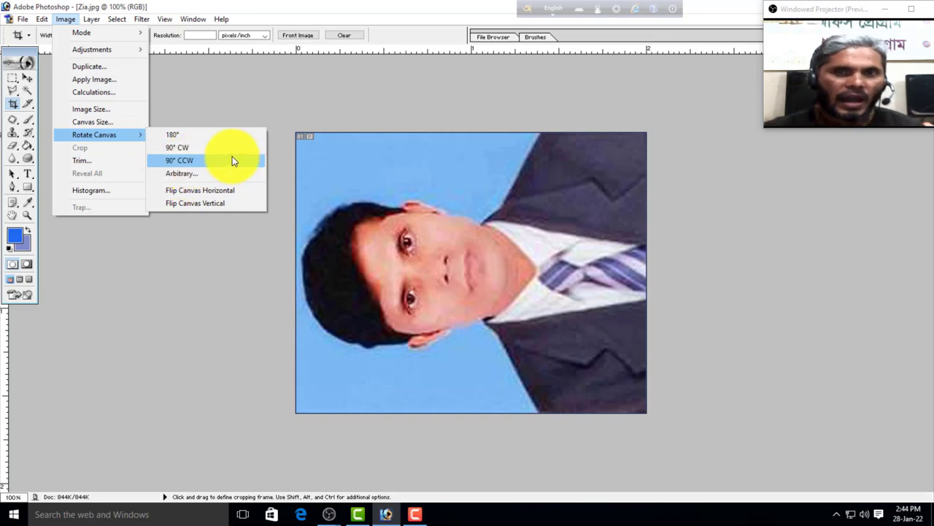
left_click(180, 134)
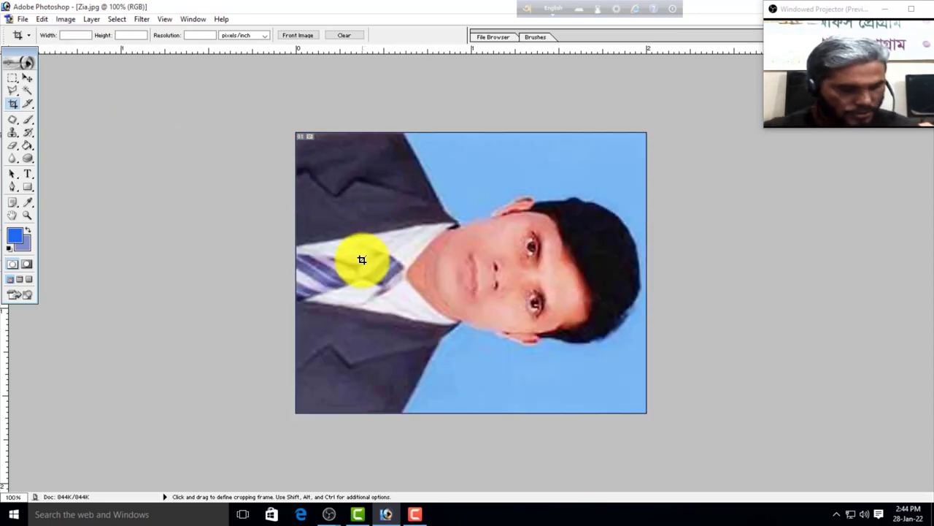
Step: Return the suit portrait to a floating window, and maximize the tilted Untitled-1 photo at 66.7% zoom
key("f")
key("f")
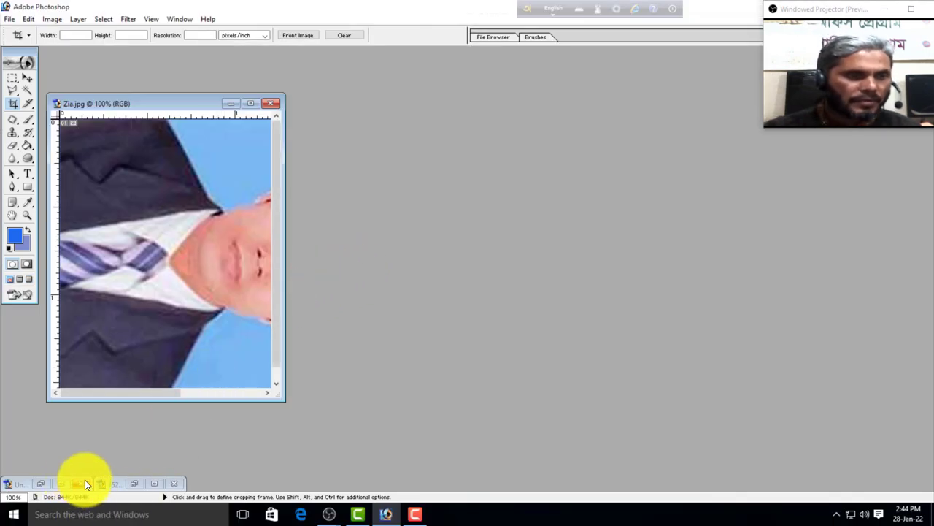
left_click(64, 483)
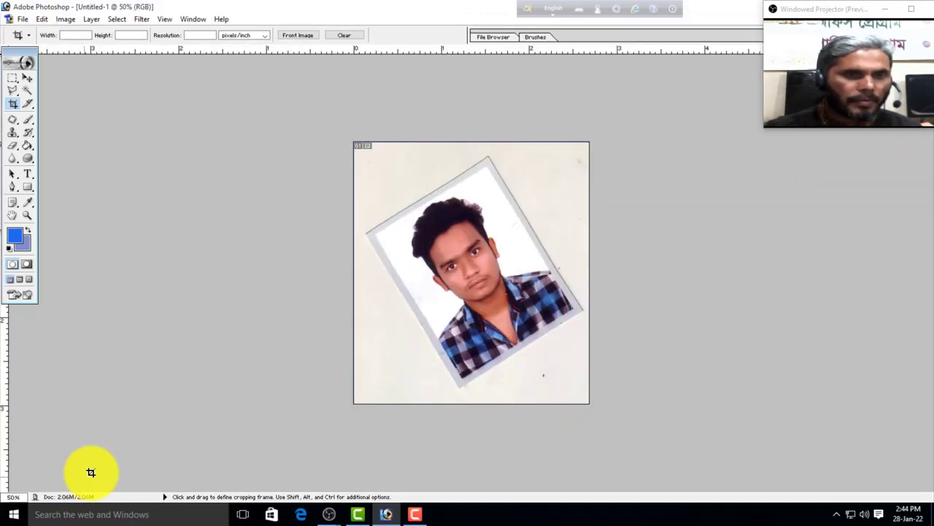
key("ctrl+space")
left_click(520, 273)
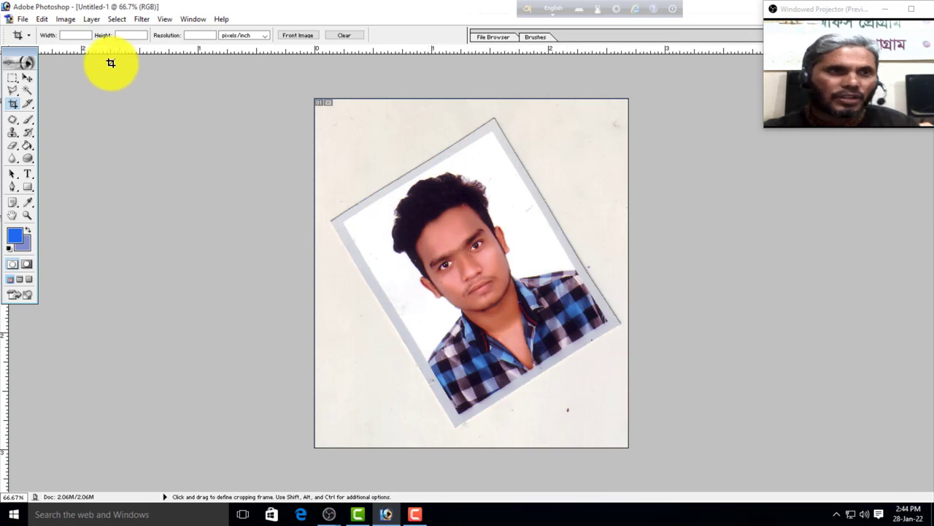
Step: Draw a measure line along the tilted photo's upper edge, from its left corner to its top corner, with the Measure tool
left_click(65, 19)
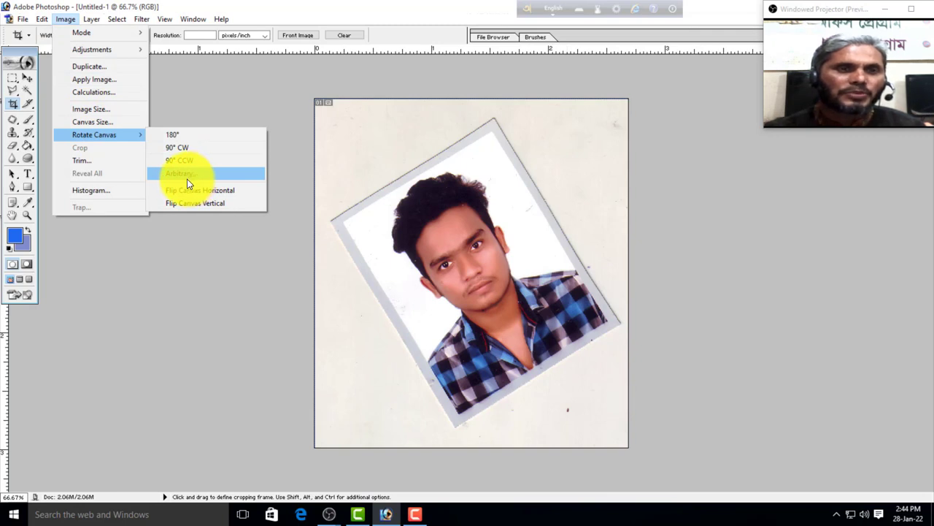
left_click(404, 160)
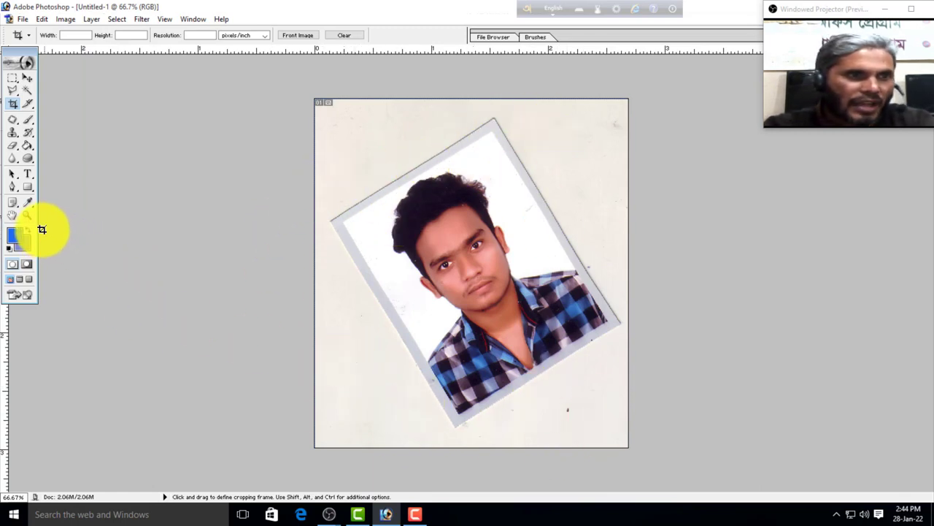
left_click(32, 206)
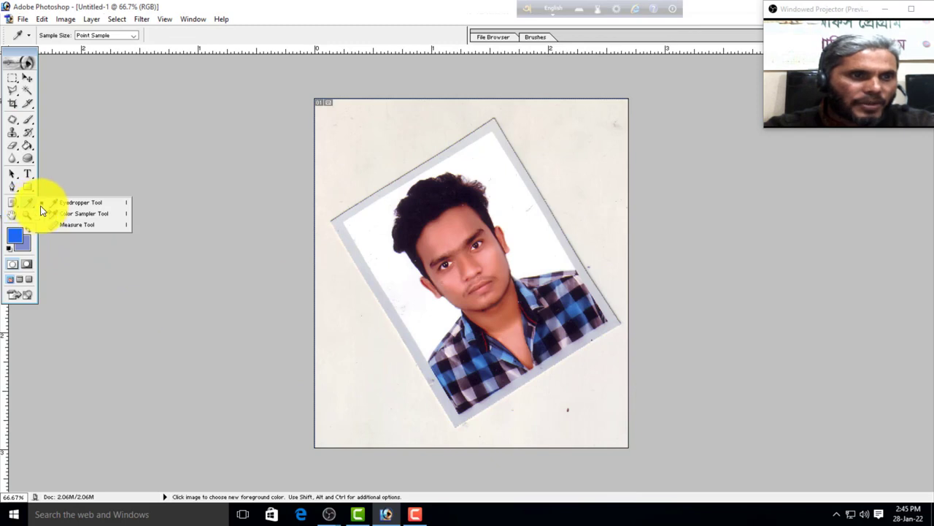
left_click(85, 227)
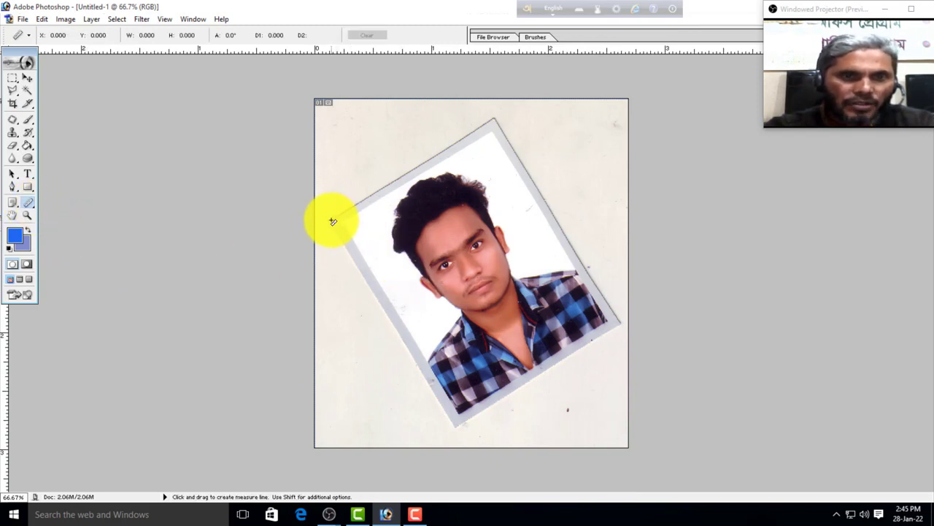
left_click_drag(334, 221, 493, 119)
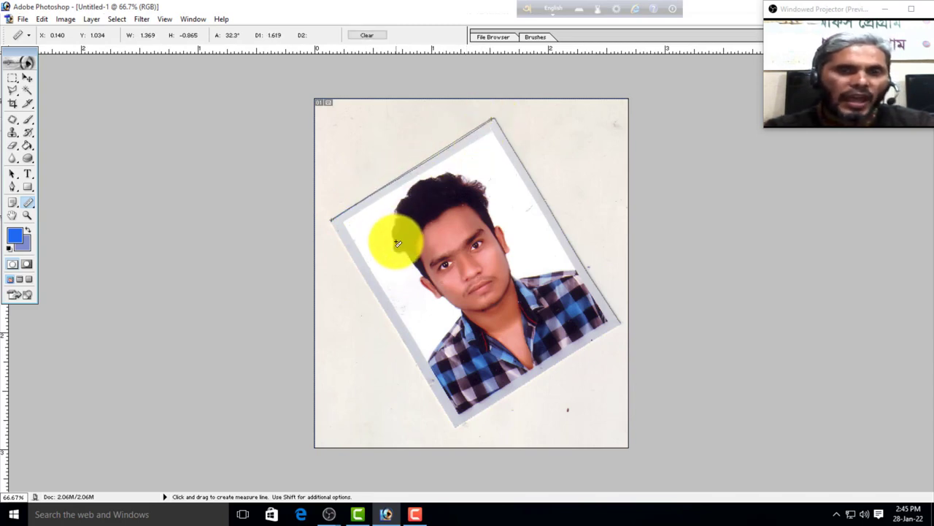
Step: Straighten the tilted photo by rotating the canvas by an arbitrary 32.27° clockwise
left_click(65, 19)
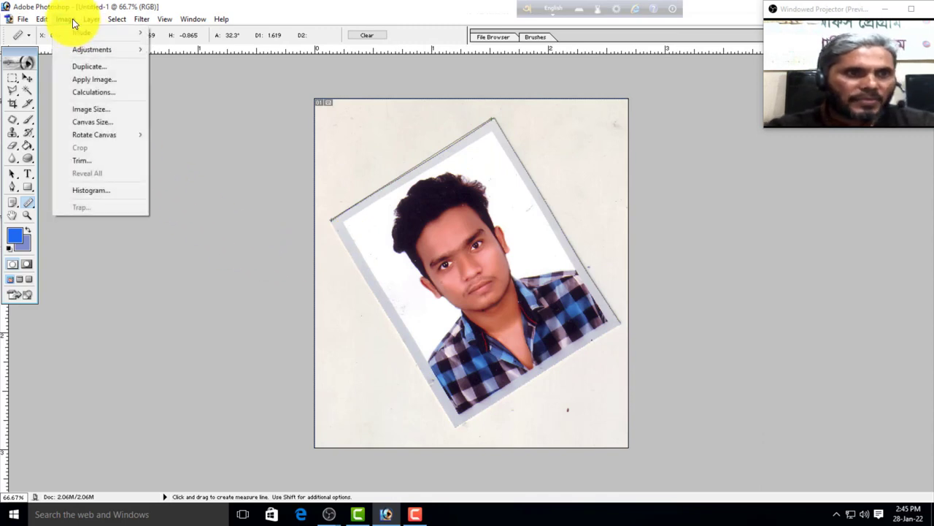
mouse_move(114, 137)
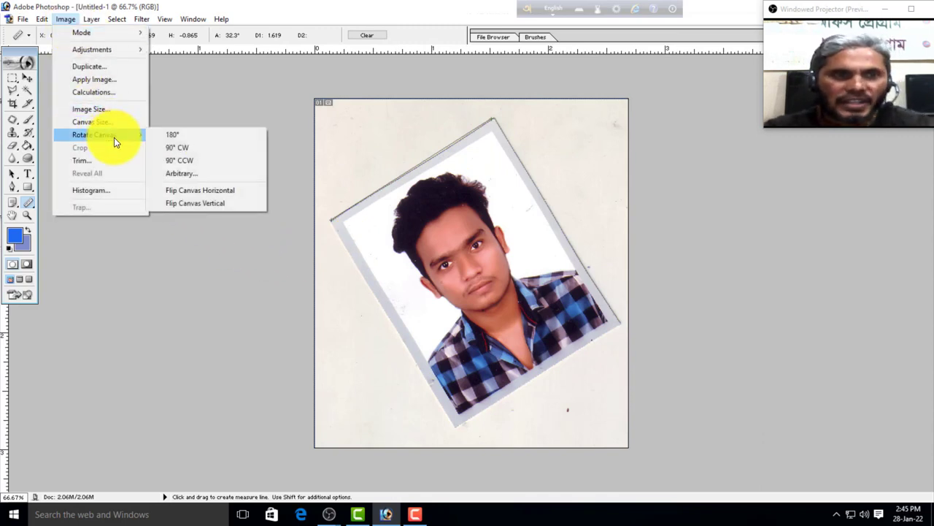
left_click(195, 179)
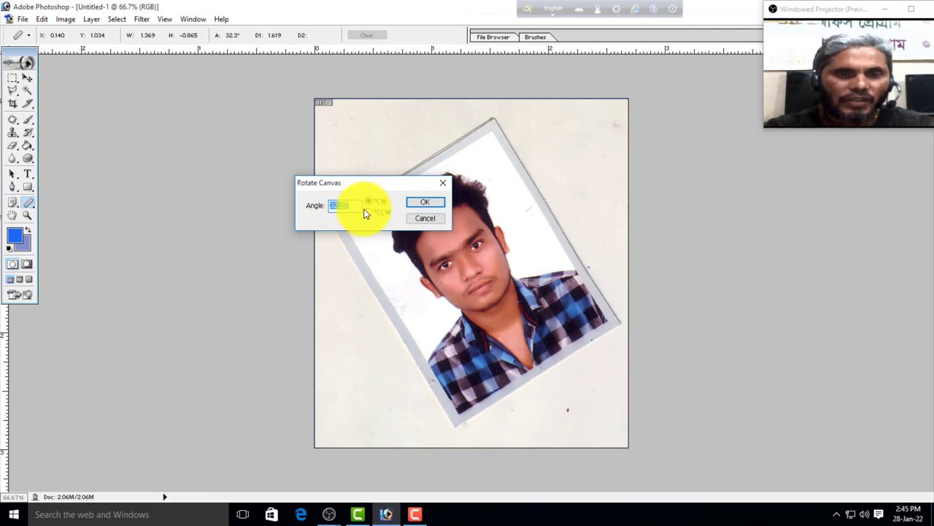
left_click_drag(370, 186, 262, 183)
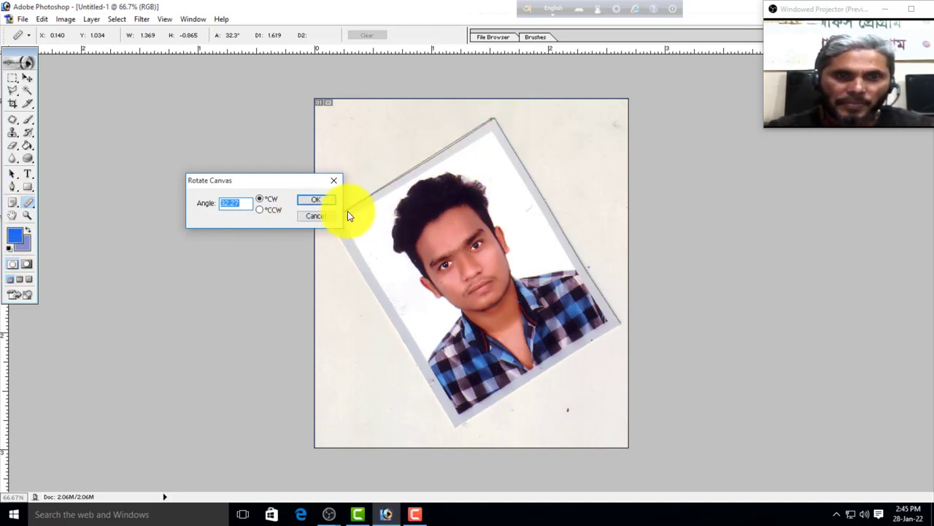
left_click(314, 201)
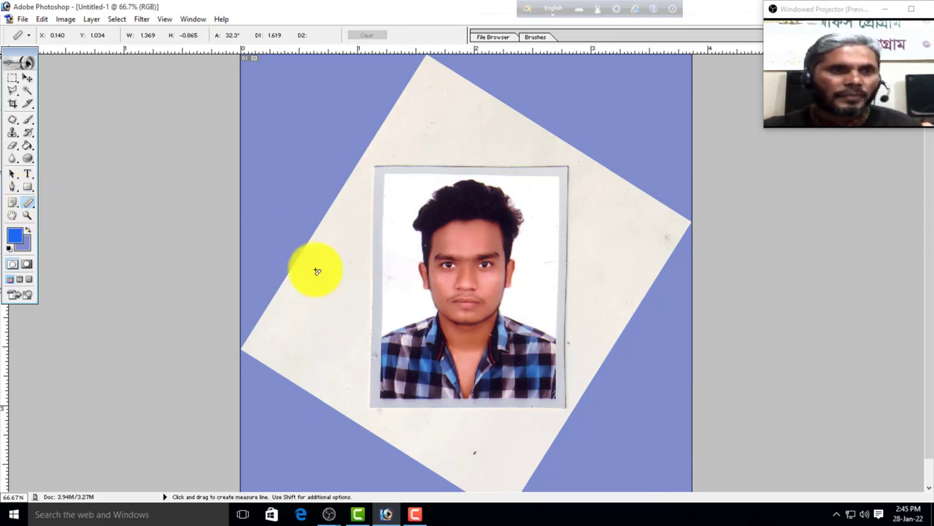
Step: Crop the canvas to just outside the straightened photo's grey border
left_click(13, 103)
left_click_drag(367, 162, 569, 410)
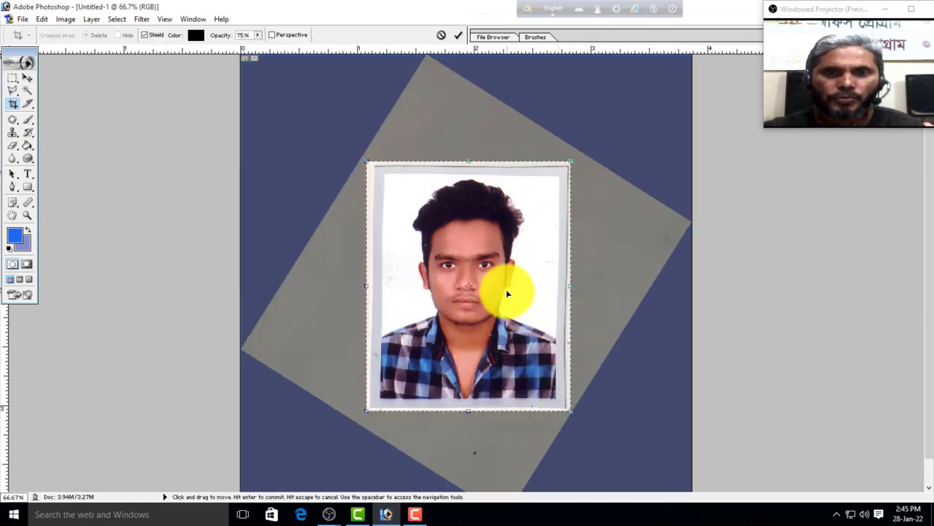
right_click(508, 292)
left_click(536, 299)
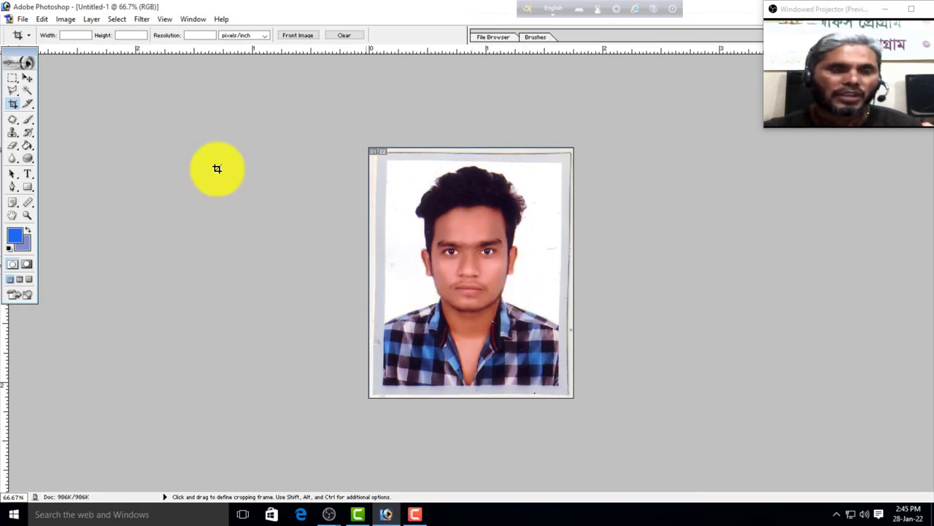
Step: Tilt the cropped portrait with an arbitrary canvas rotation of 32.27° clockwise
left_click(65, 19)
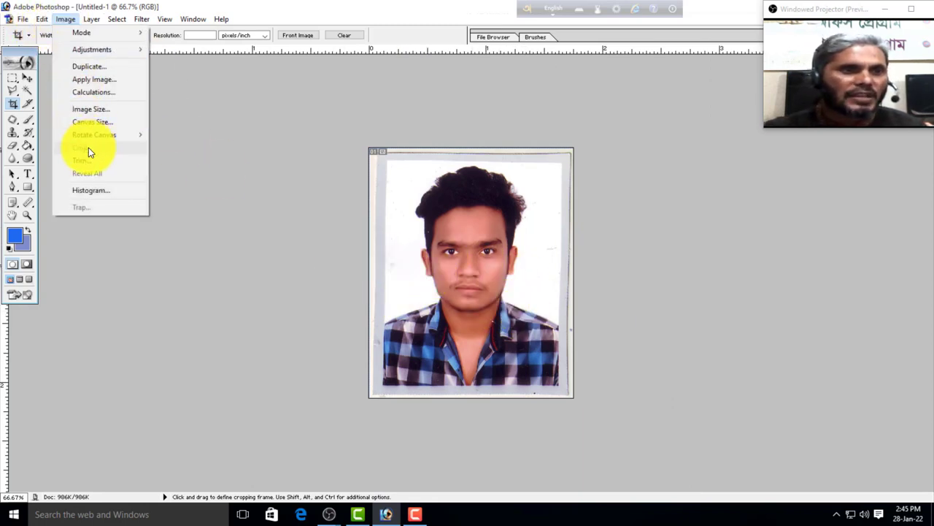
mouse_move(91, 136)
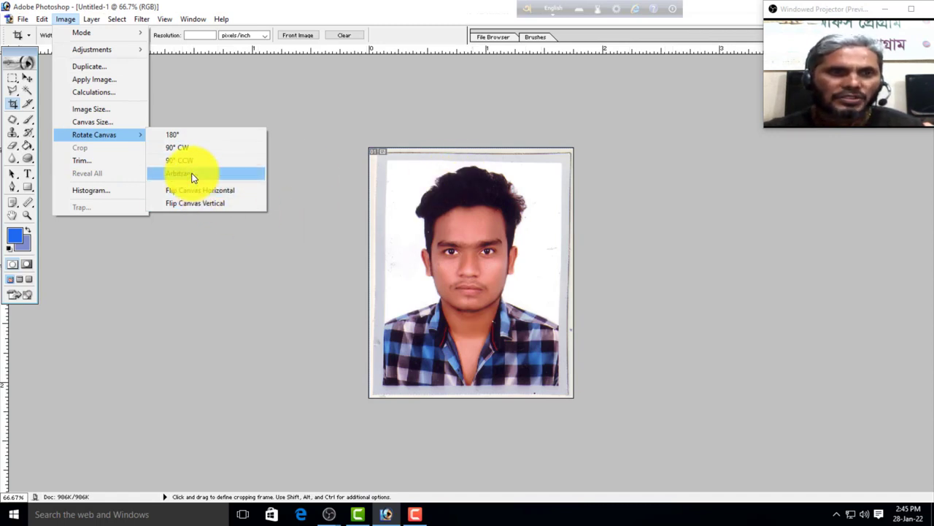
left_click(192, 176)
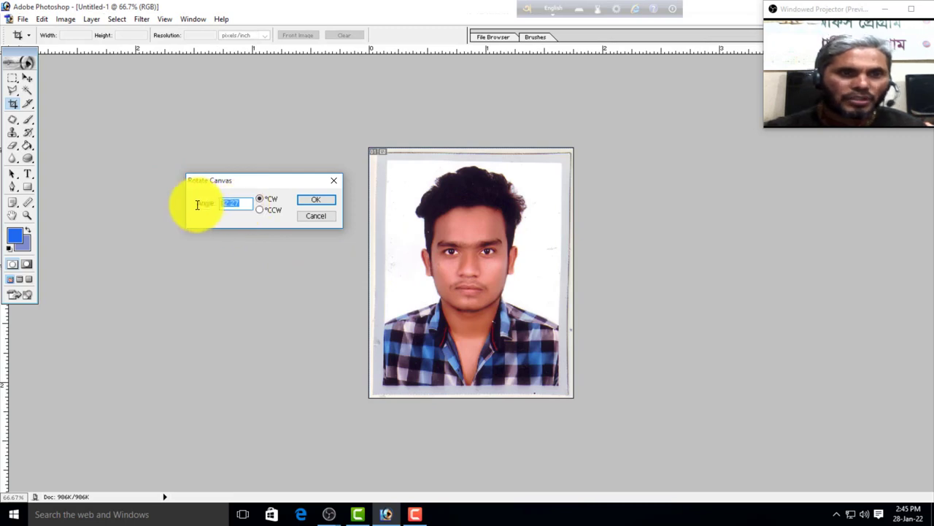
left_click(310, 203)
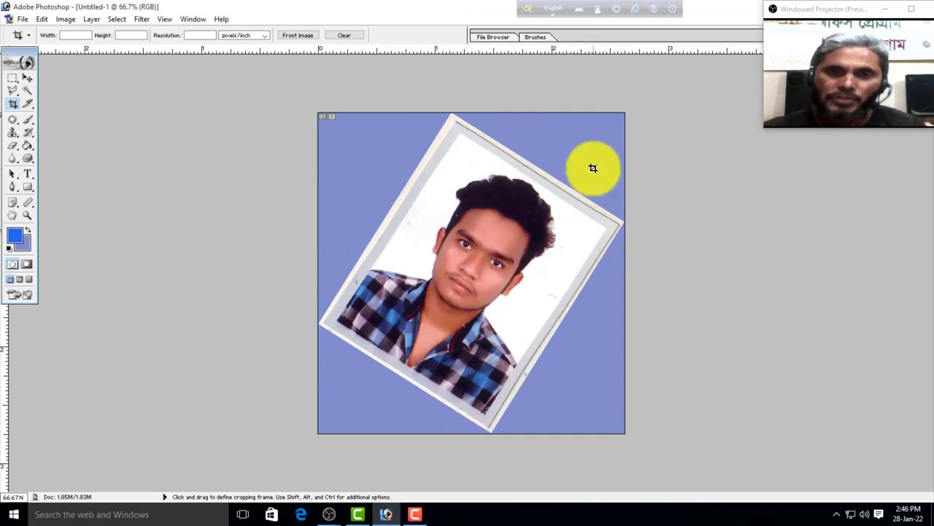
Step: Draw a measure line along the upper edge of the clockwise-tilted portrait, from its top corner to its right corner
left_click(29, 204)
left_click(70, 224)
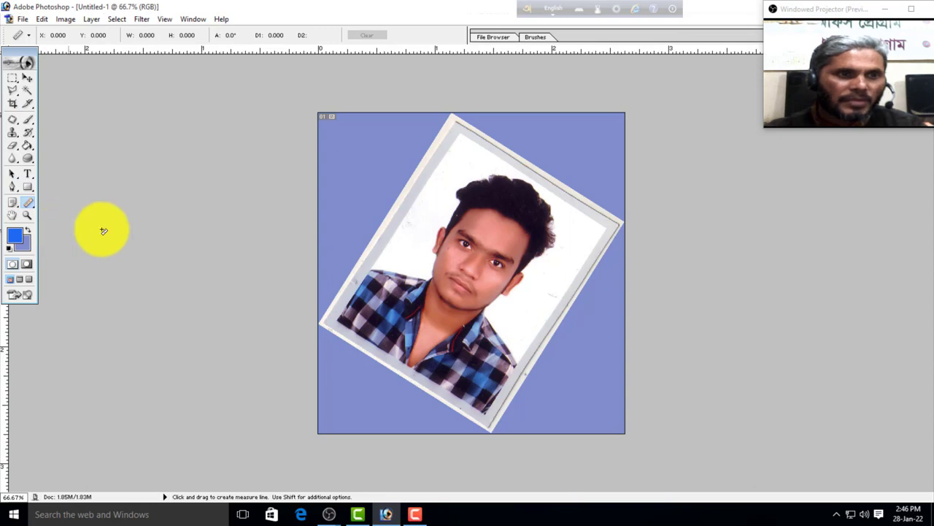
left_click_drag(451, 117, 621, 227)
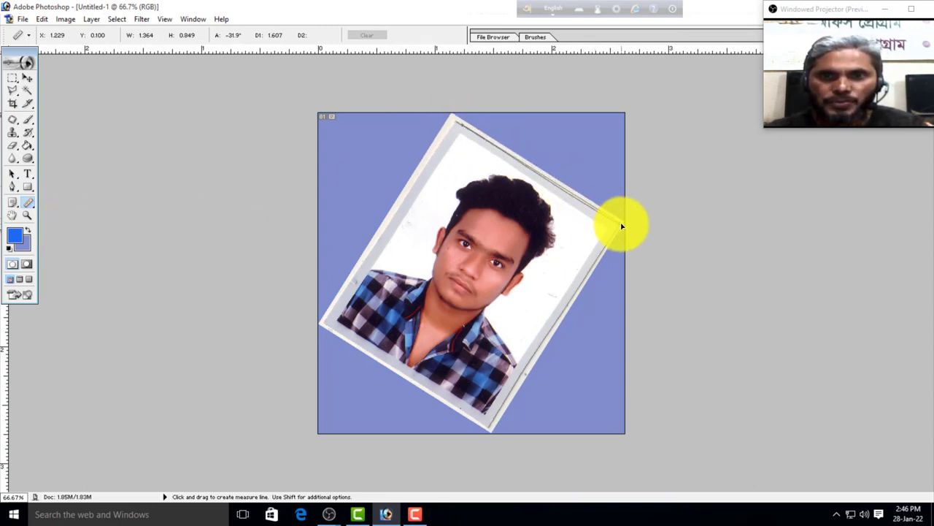
Step: Straighten the portrait with an arbitrary counter-clockwise canvas rotation by the angle of the measure line
left_click(64, 19)
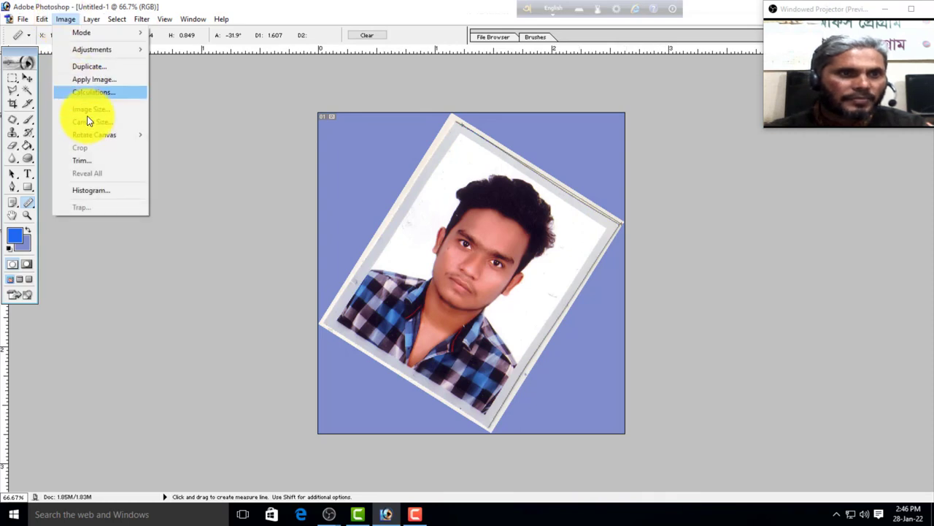
mouse_move(95, 135)
left_click(180, 176)
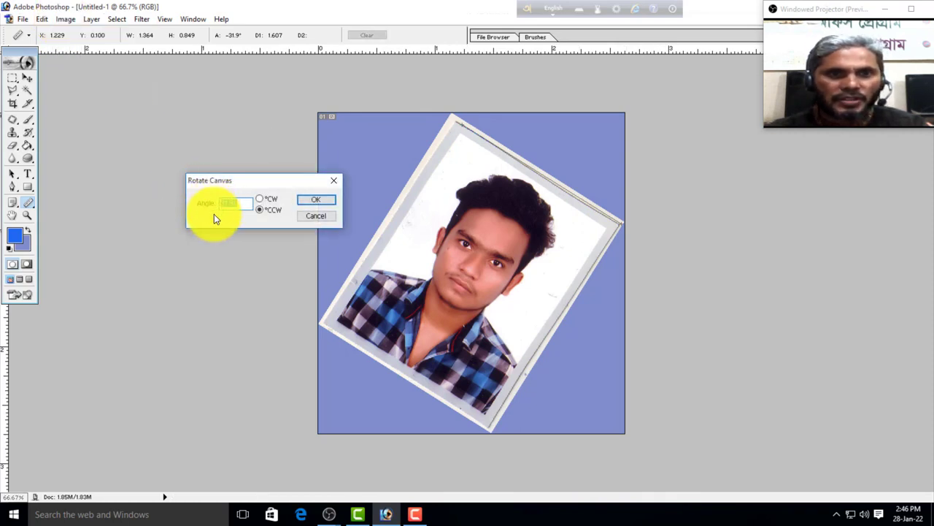
left_click(321, 204)
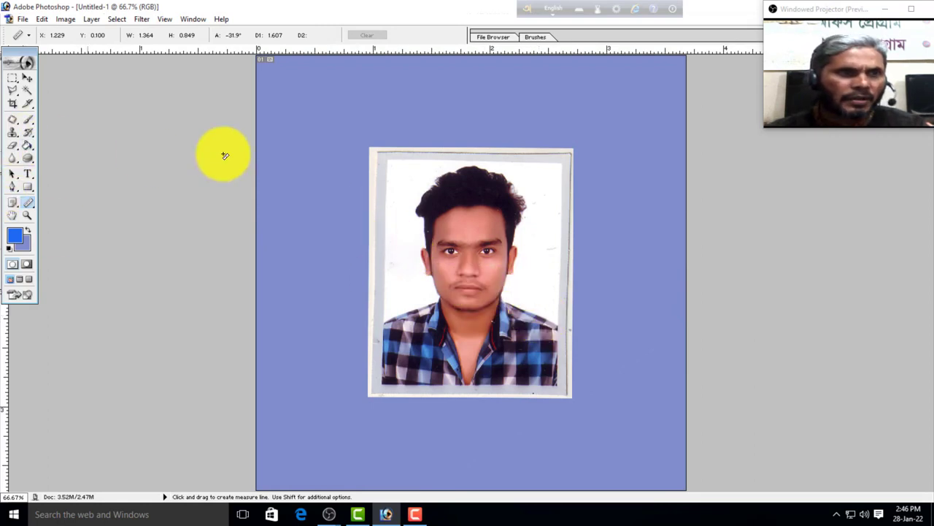
Step: Crop the canvas to the white-background portrait, trimming off the blue area and the grey border
left_click(12, 105)
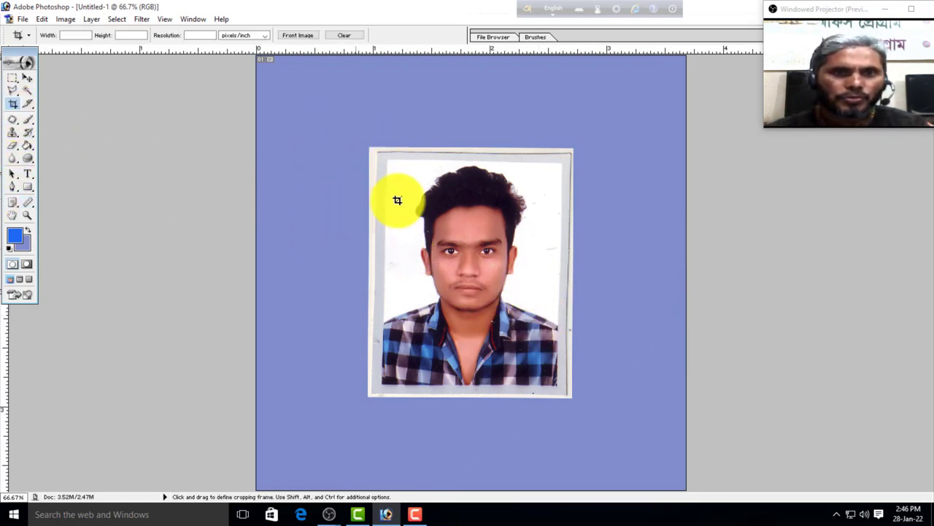
left_click_drag(381, 156, 561, 387)
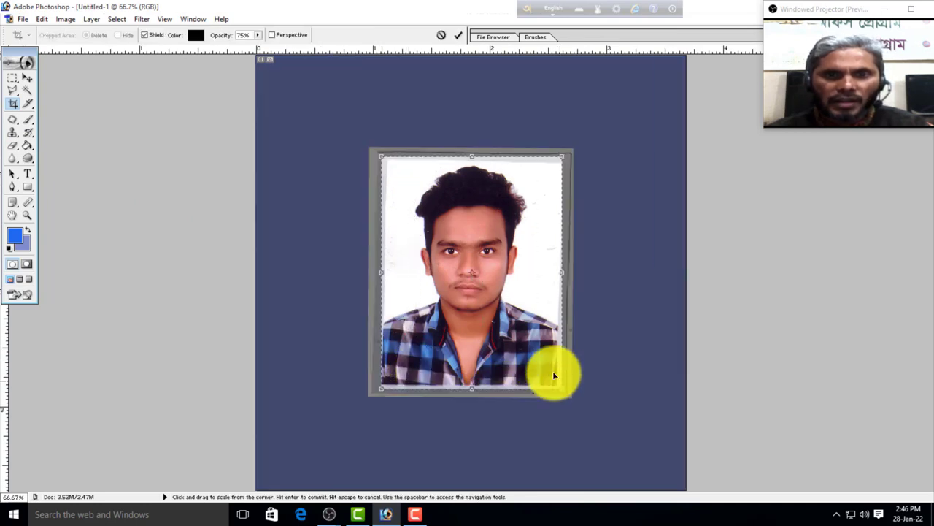
right_click(464, 268)
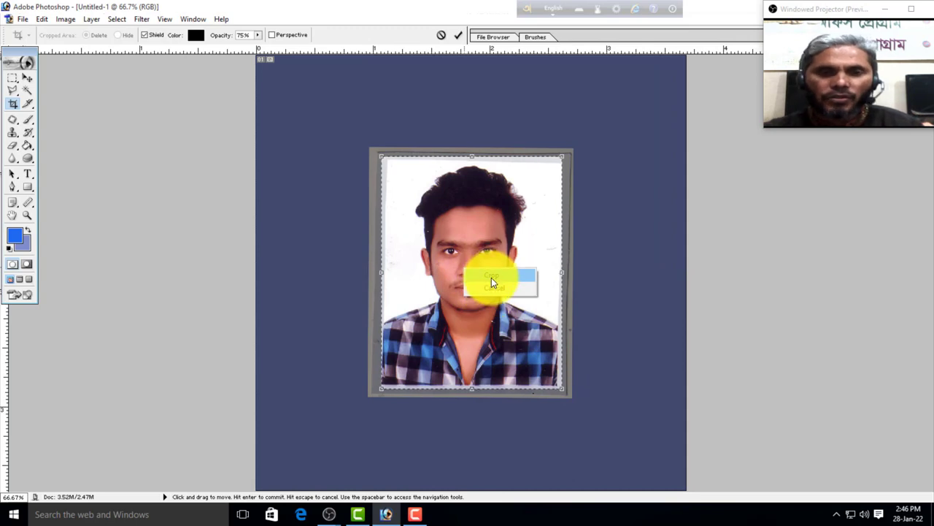
left_click(491, 278)
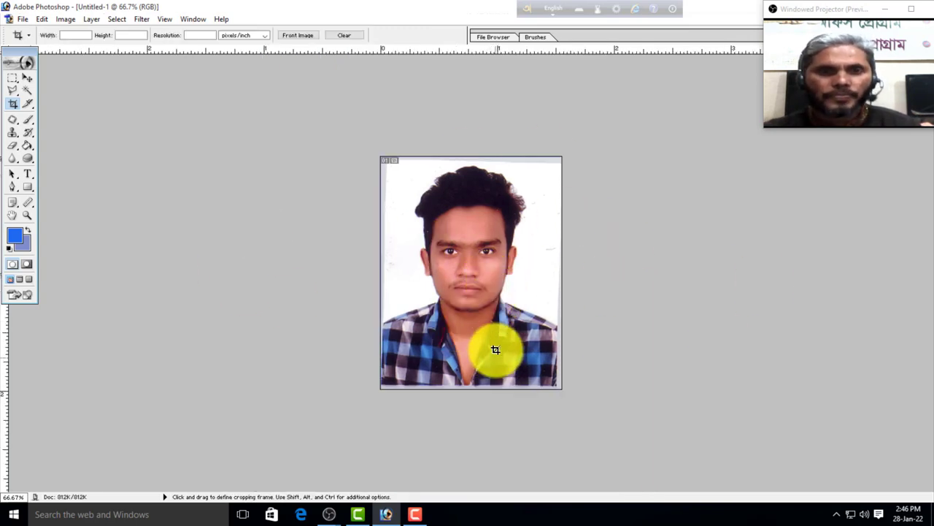
Step: Zoom Untitled-1 out to 50%, return it to a floating window, and maximize the minimized hoodie portrait
key("ctrl+minus")
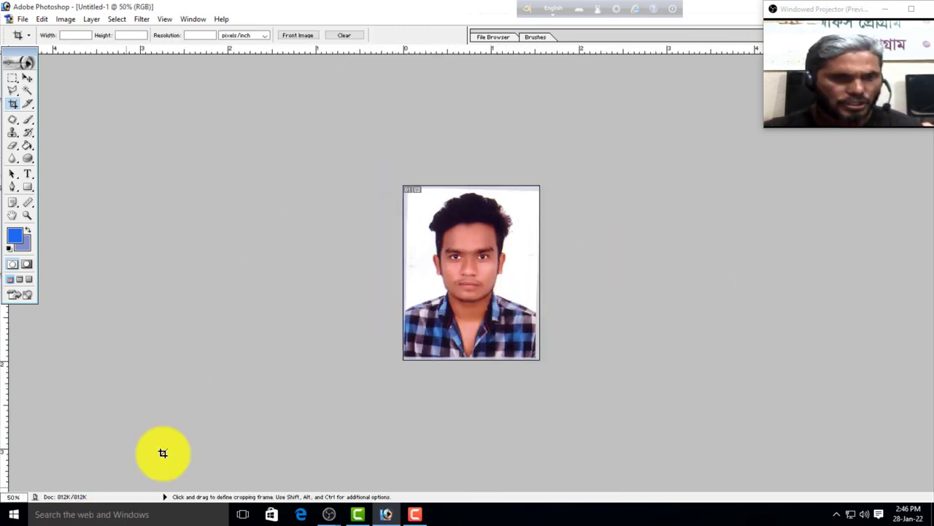
key("f")
key("f")
key("f")
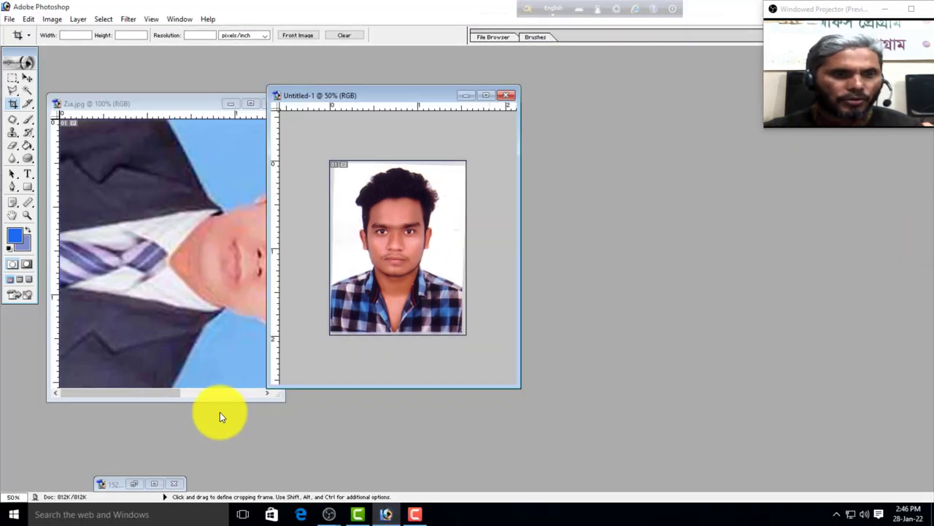
left_click(159, 484)
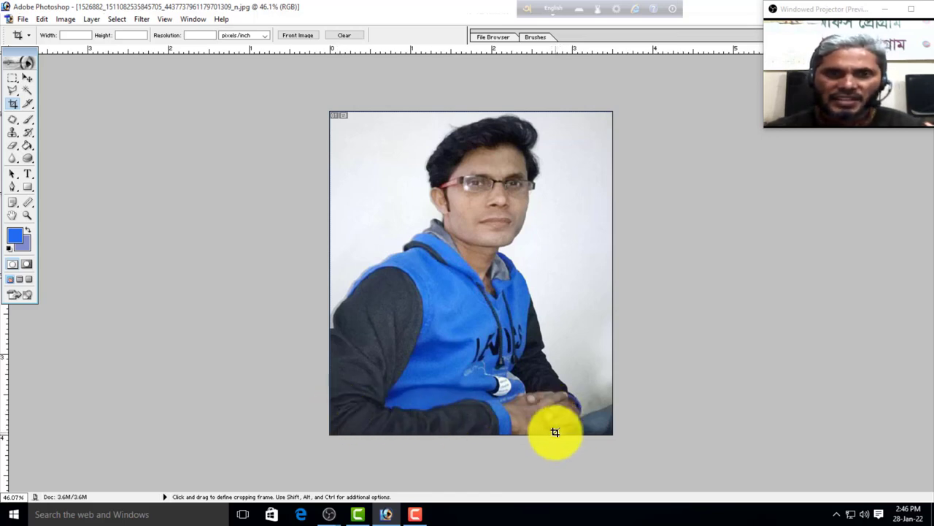
Step: Mirror the hoodie portrait by flipping its canvas horizontally, and flip it horizontally again to restore its original direction
left_click(65, 20)
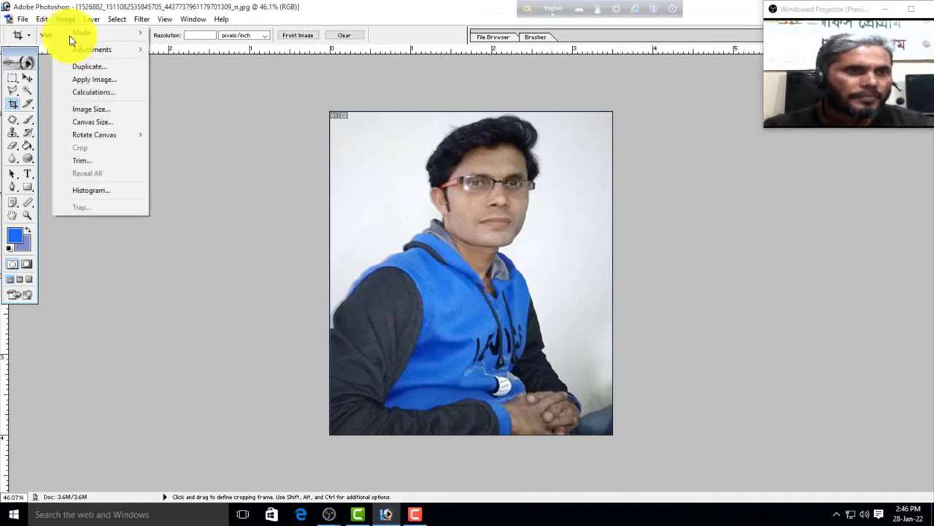
mouse_move(108, 136)
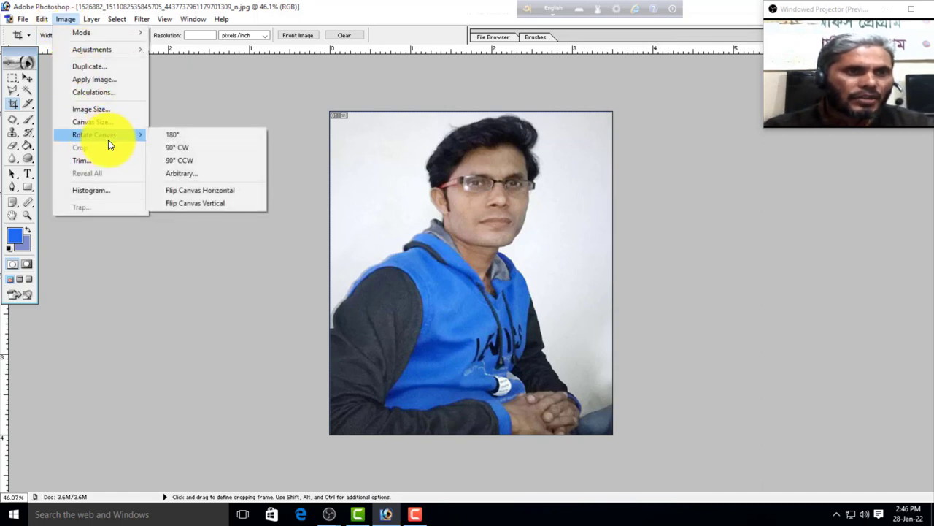
left_click(209, 192)
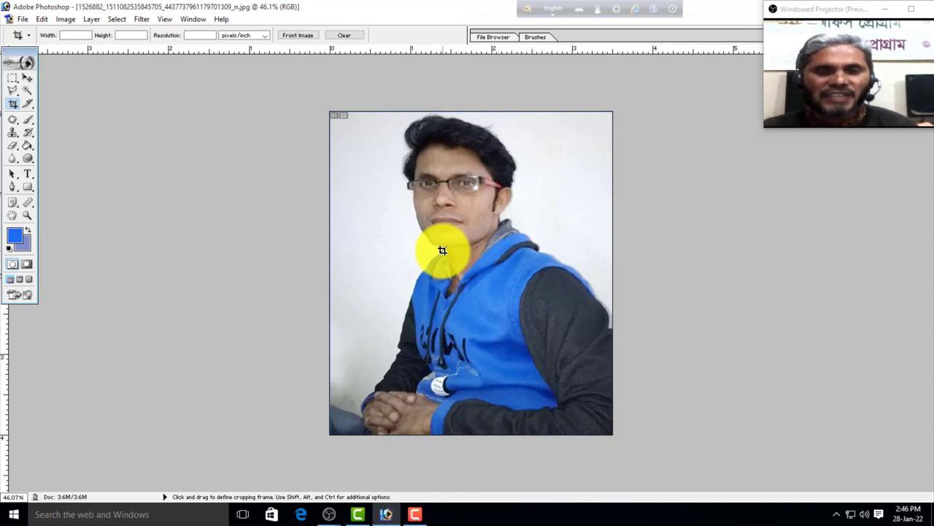
left_click(65, 19)
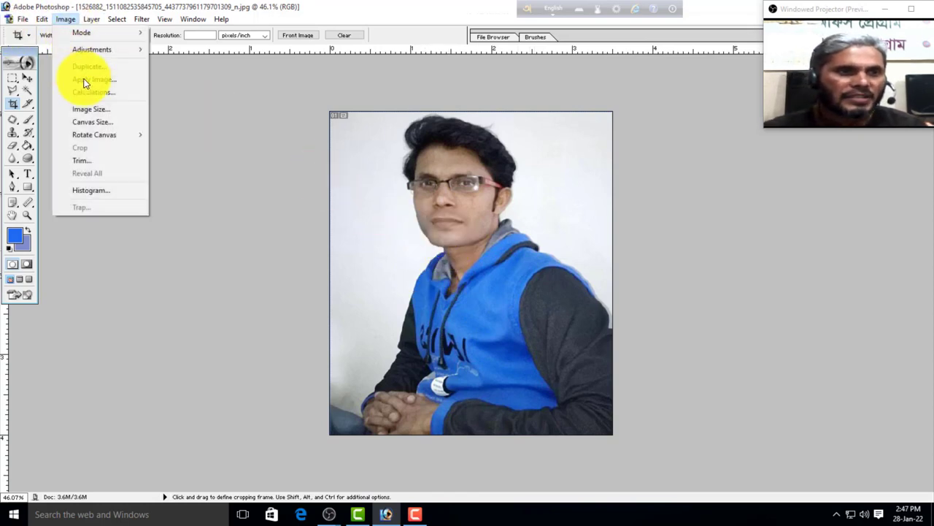
mouse_move(114, 135)
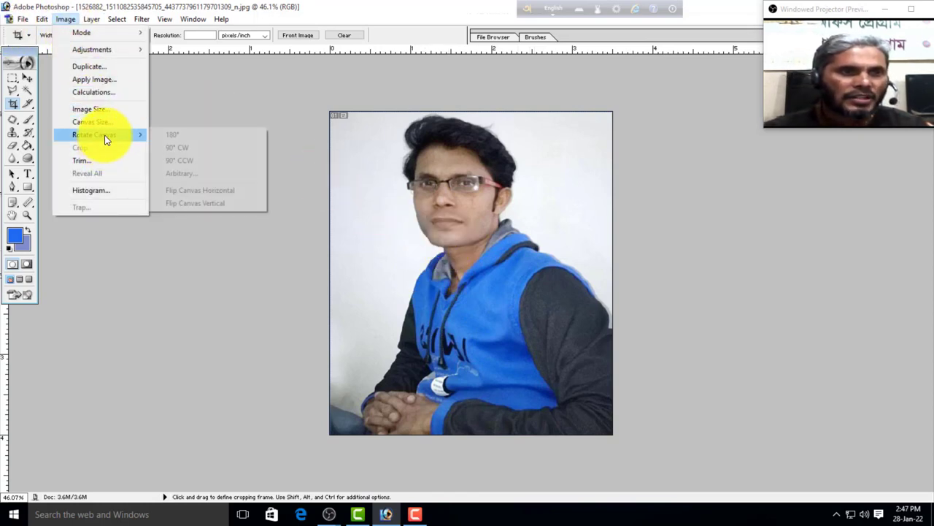
left_click(211, 192)
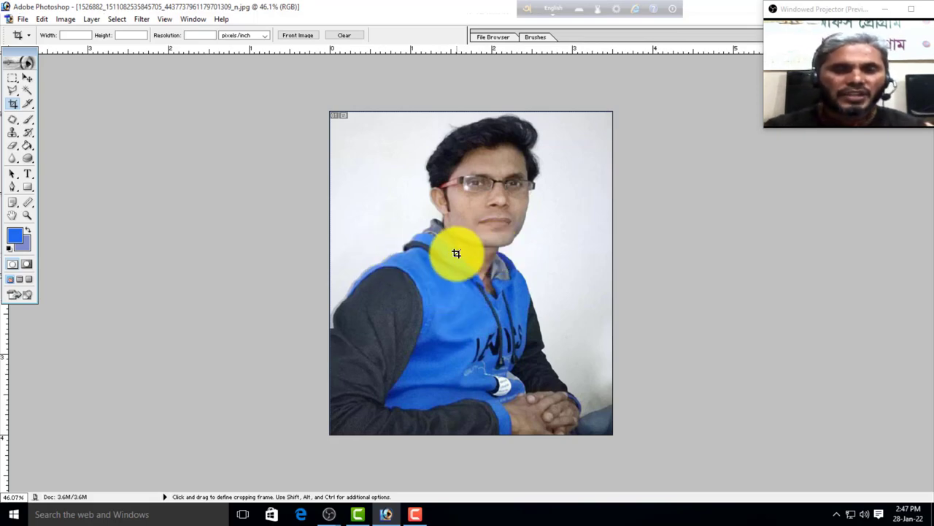
Step: Turn the hoodie portrait upside down by flipping its canvas vertically, and flip it vertically again to restore its upright orientation
left_click(65, 19)
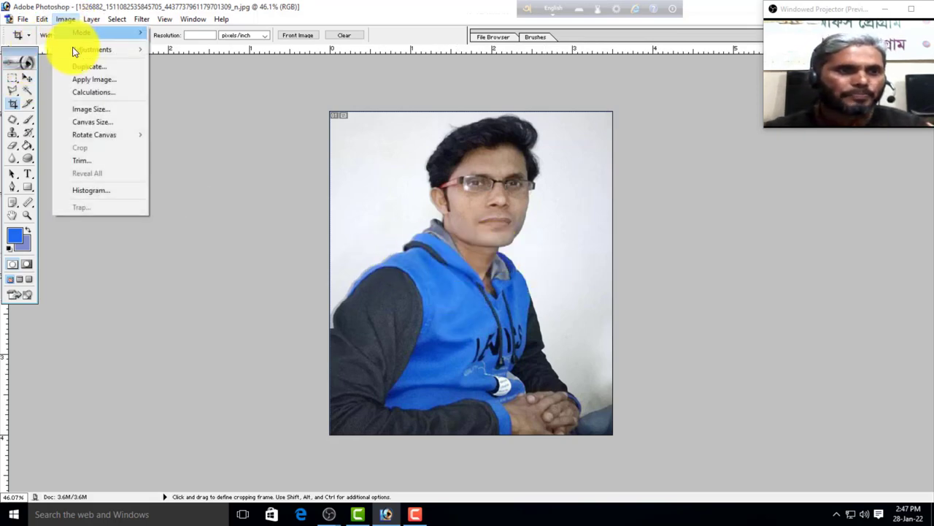
mouse_move(137, 134)
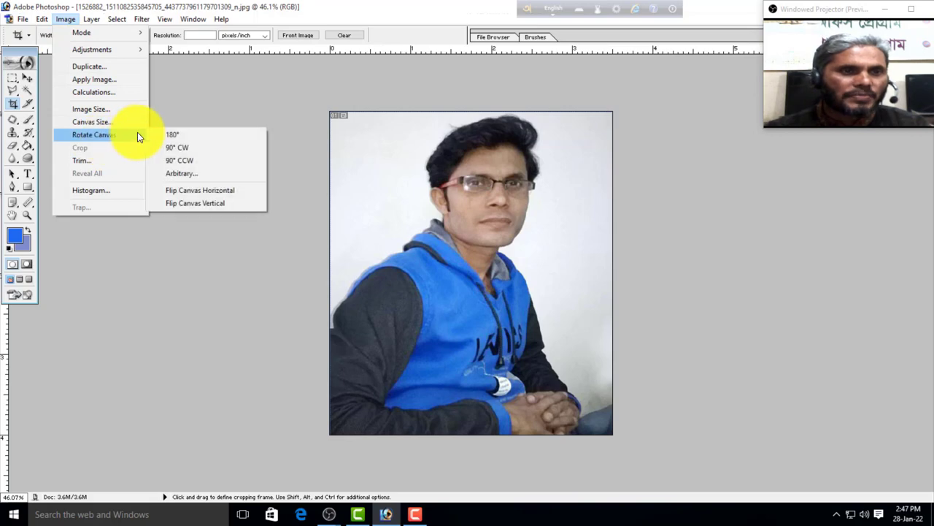
left_click(208, 203)
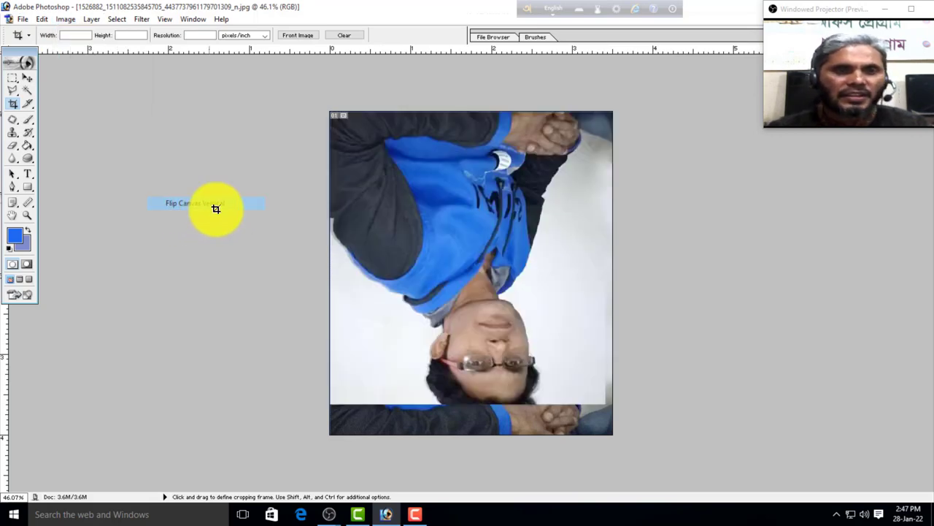
left_click(67, 20)
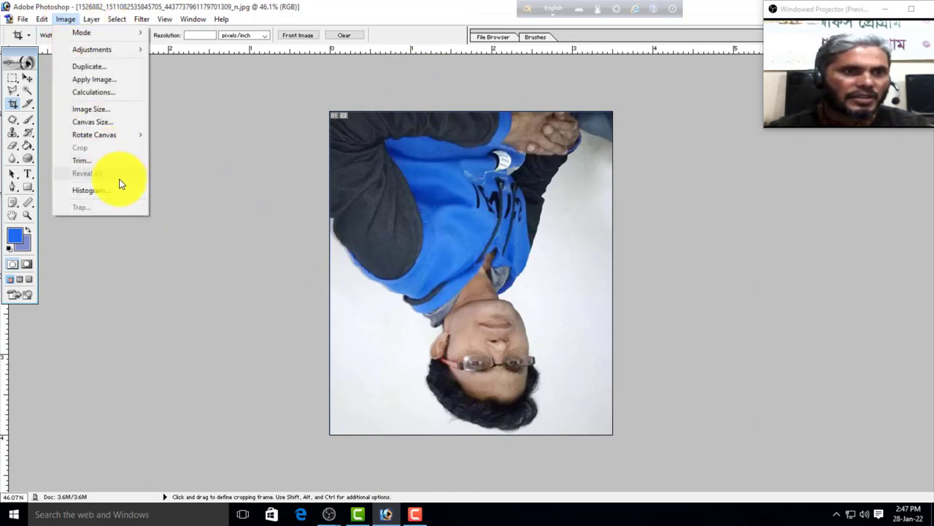
mouse_move(110, 132)
left_click(208, 204)
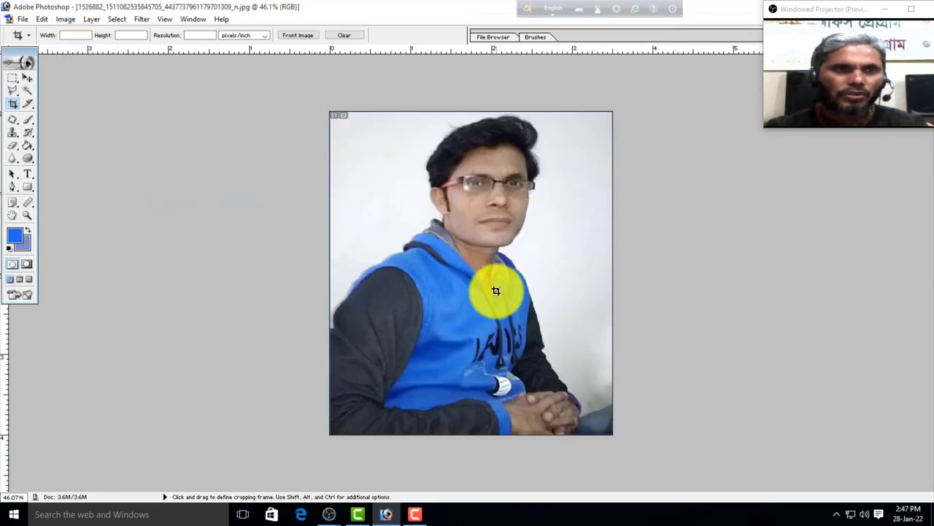
Step: Bring up the Rotate Canvas options for the hoodie portrait to review the available rotations and flips
left_click(65, 20)
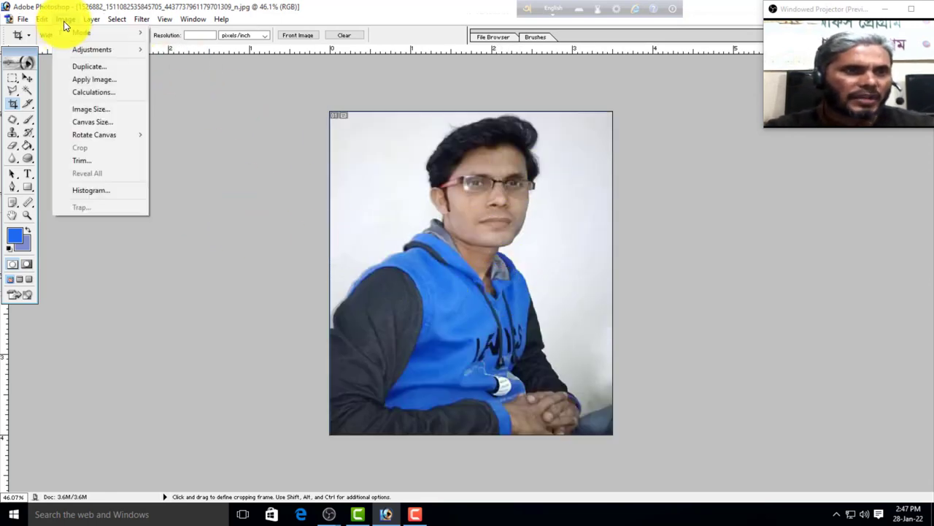
mouse_move(120, 142)
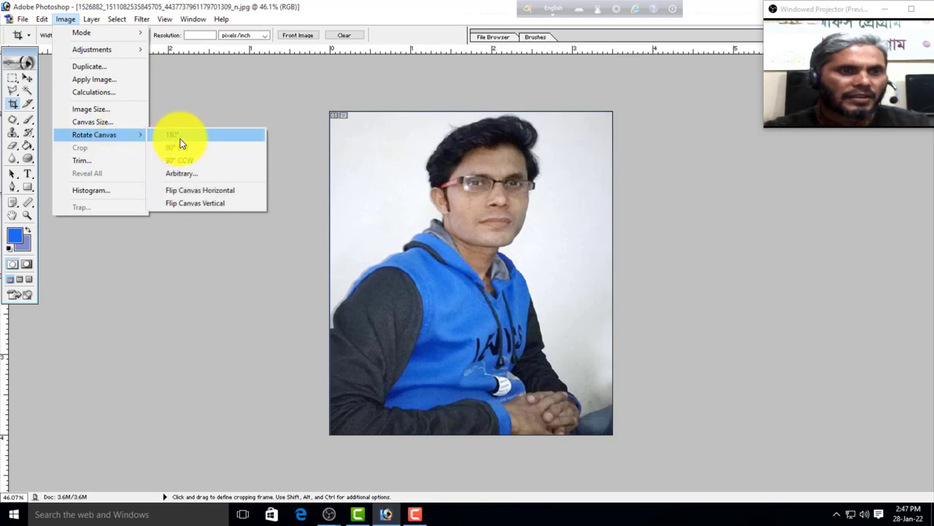